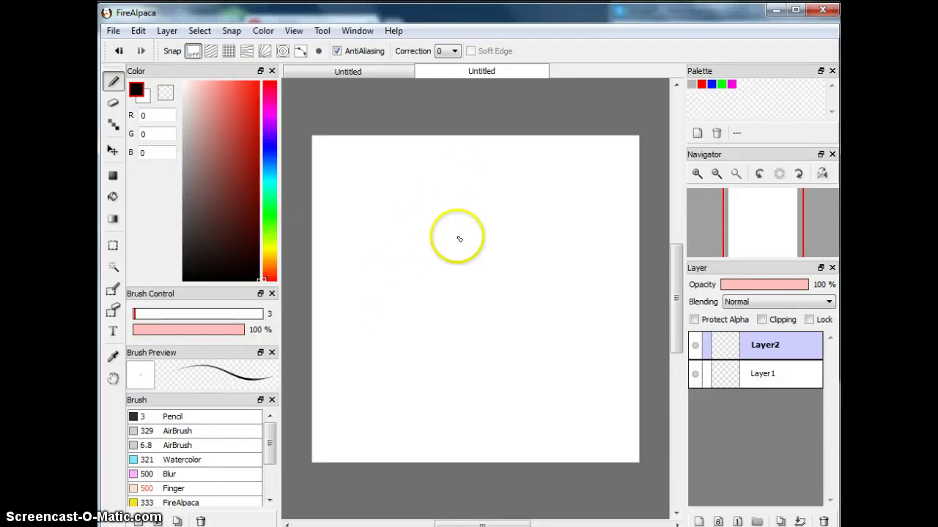
Rename Layer2 to GoodCopy through its layer properties.
{"action": "left_click", "coordinate": [746, 372]}
{"action": "left_click", "coordinate": [756, 353]}
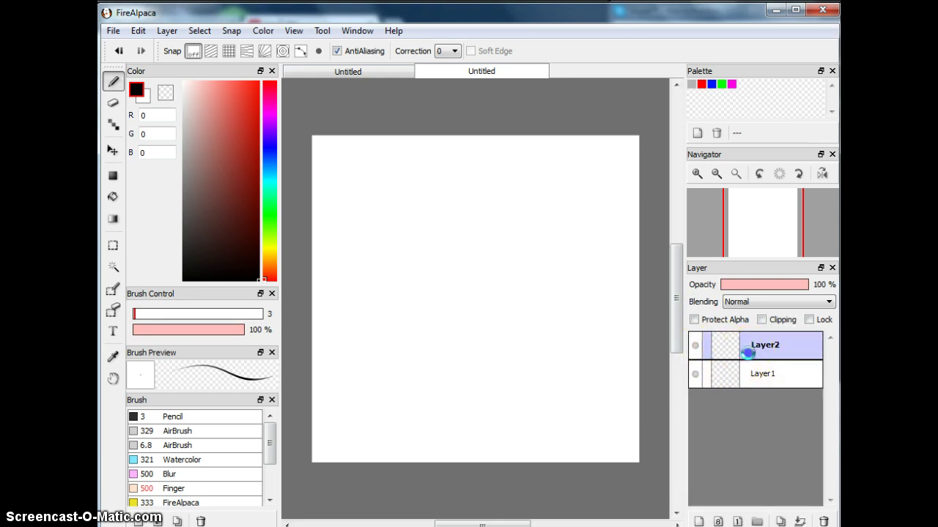
{"action": "double_click", "coordinate": [744, 353]}
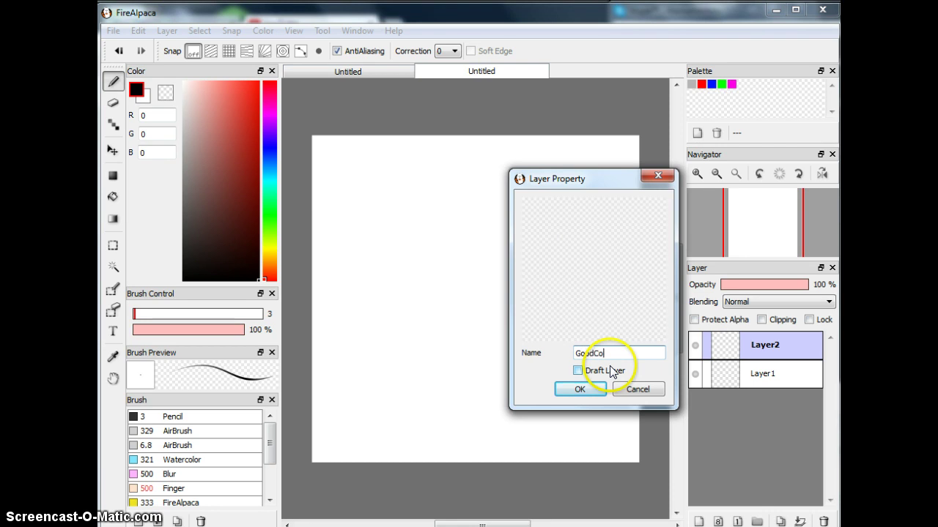
{"action": "left_click", "coordinate": [577, 390]}
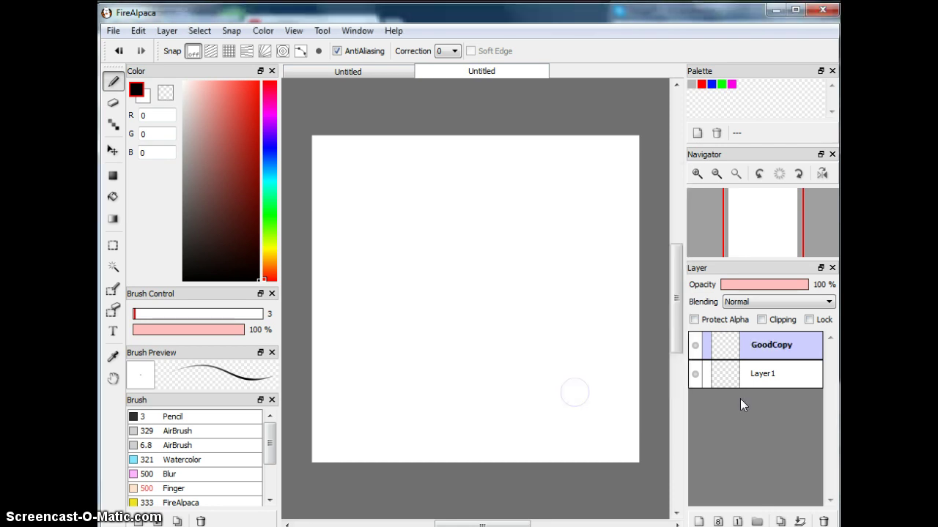
Rename Layer1 to Draft and set it as a draft layer.
{"action": "left_click", "coordinate": [758, 372]}
{"action": "double_click", "coordinate": [759, 372]}
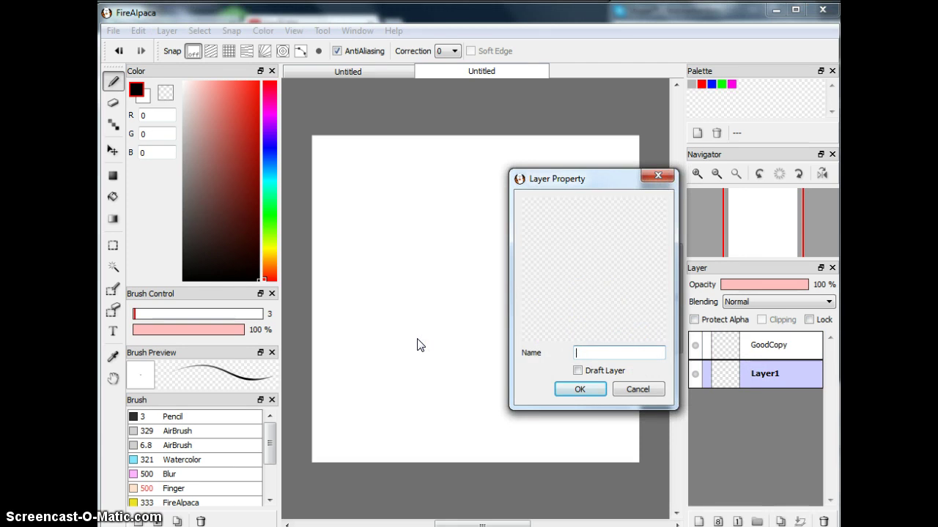
{"action": "left_click", "coordinate": [605, 337]}
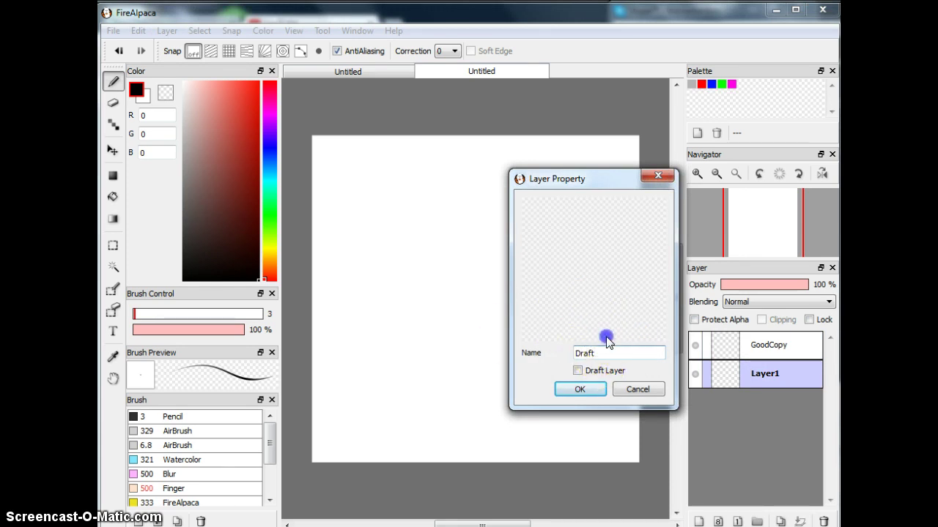
{"action": "left_click", "coordinate": [578, 373]}
{"action": "left_click", "coordinate": [579, 390]}
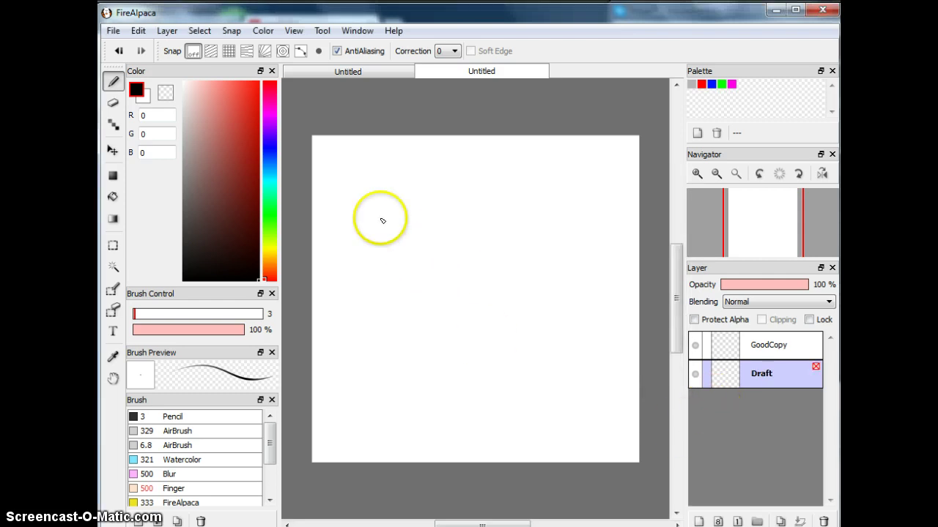
Hide GoodCopy, try a red heart outline in the canvas centre, then undo it.
{"action": "left_click", "coordinate": [698, 355]}
{"action": "left_click", "coordinate": [251, 132]}
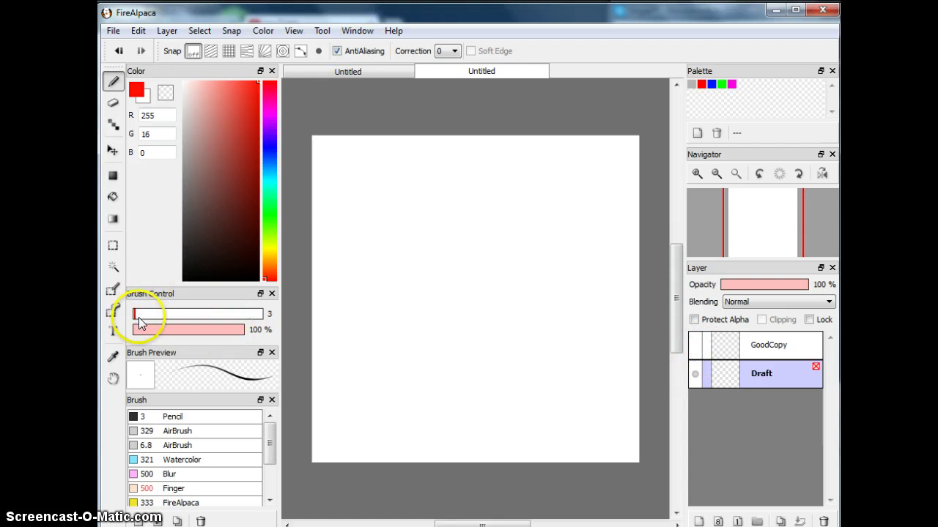
{"action": "left_click_drag", "start_coordinate": [400, 291], "coordinate": [404, 236]}
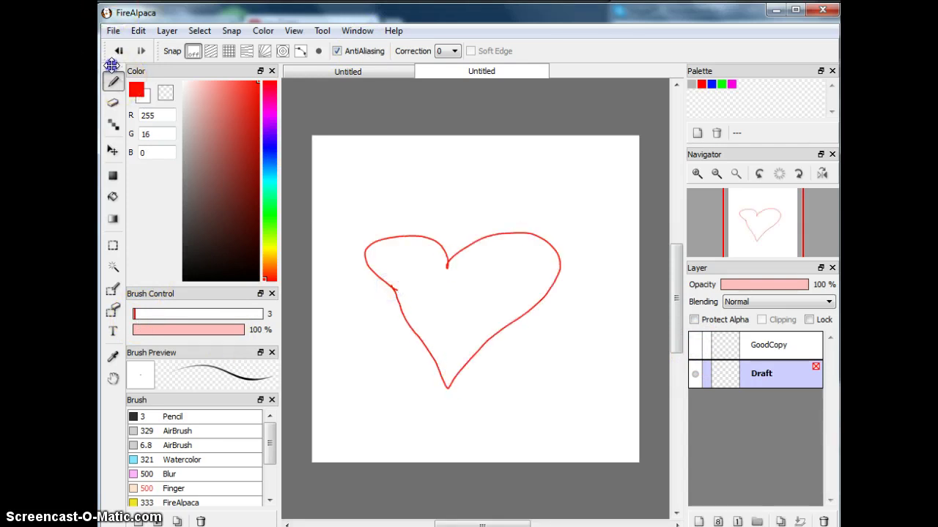
{"action": "left_click_drag", "start_coordinate": [269, 451], "coordinate": [270, 476]}
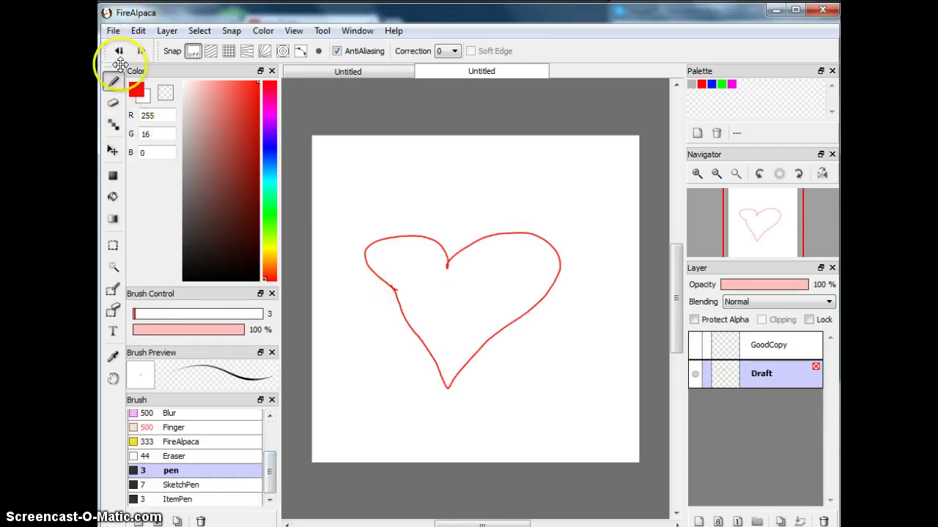
{"action": "left_click", "coordinate": [118, 51]}
Sketch a light pink heart on Draft with the SketchPen brush (size 7, 41% opacity).
{"action": "left_click", "coordinate": [183, 485]}
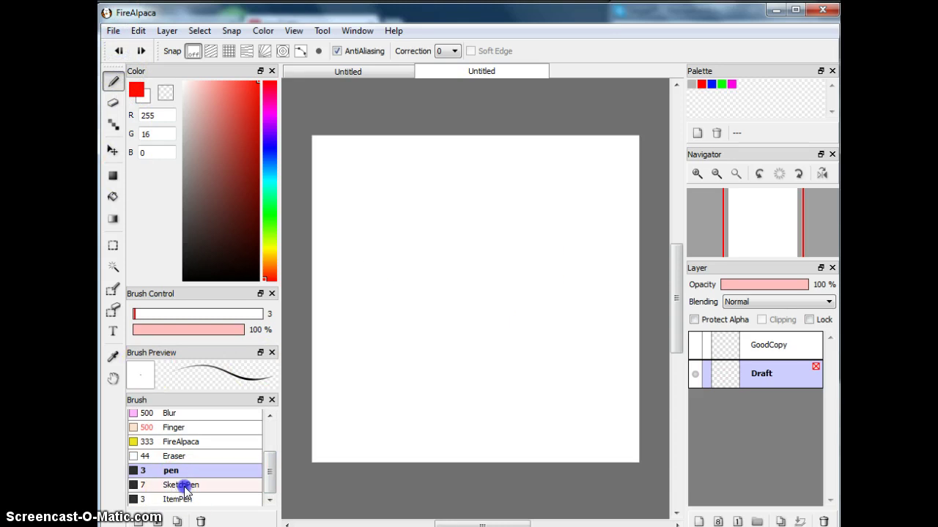
{"action": "mouse_move", "coordinate": [481, 353]}
{"action": "left_mouse_down"}
{"action": "mouse_move", "coordinate": [440, 317]}
{"action": "mouse_move", "coordinate": [460, 221]}
{"action": "left_mouse_up"}
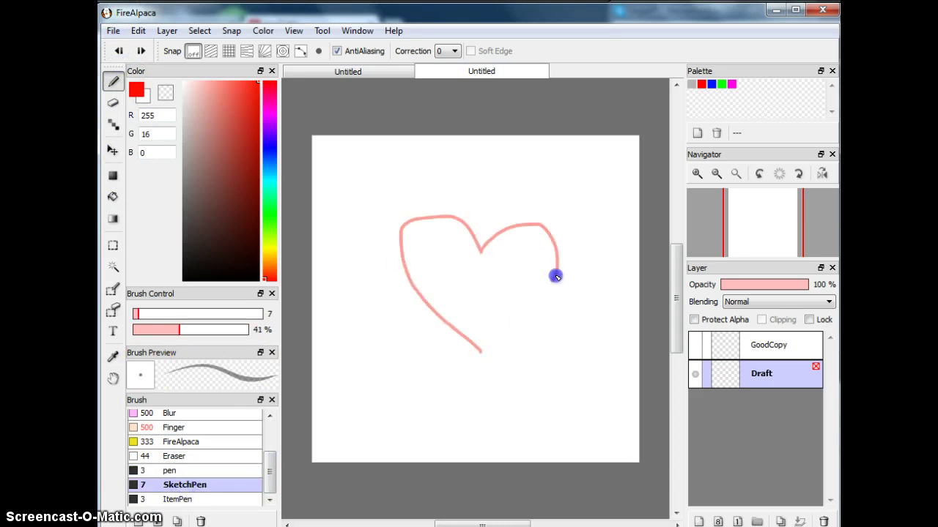
{"action": "left_click_drag", "start_coordinate": [478, 354], "coordinate": [480, 352]}
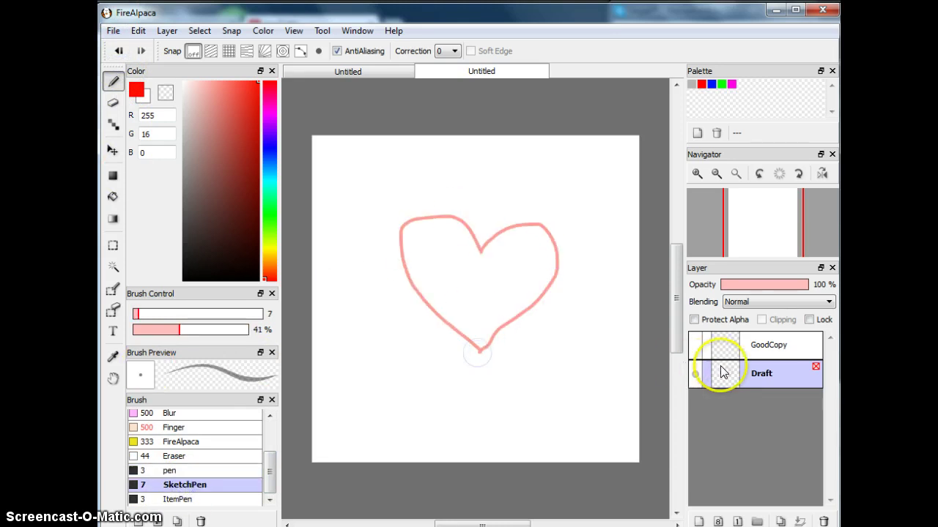
Select GoodCopy, test and undo a curl stroke, then set the colour to black (0, 0, 0).
{"action": "double_click", "coordinate": [766, 354]}
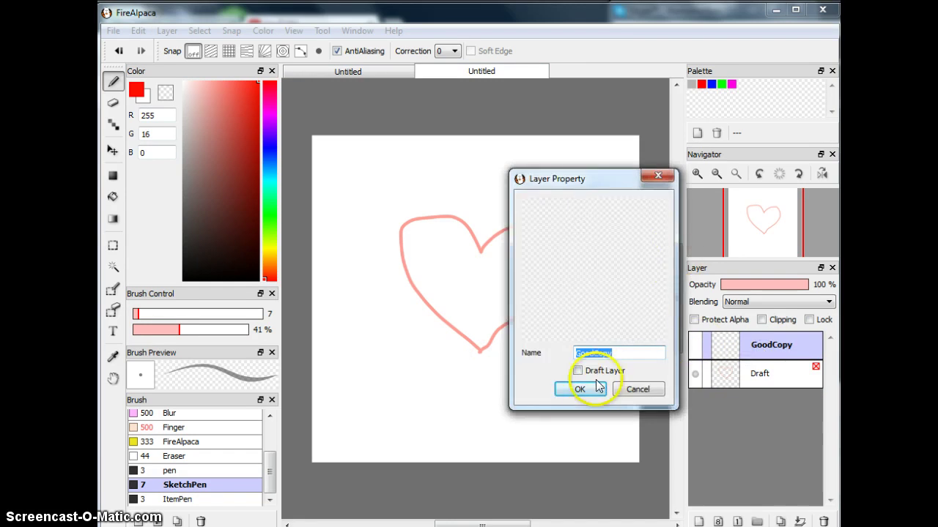
{"action": "left_click", "coordinate": [580, 393]}
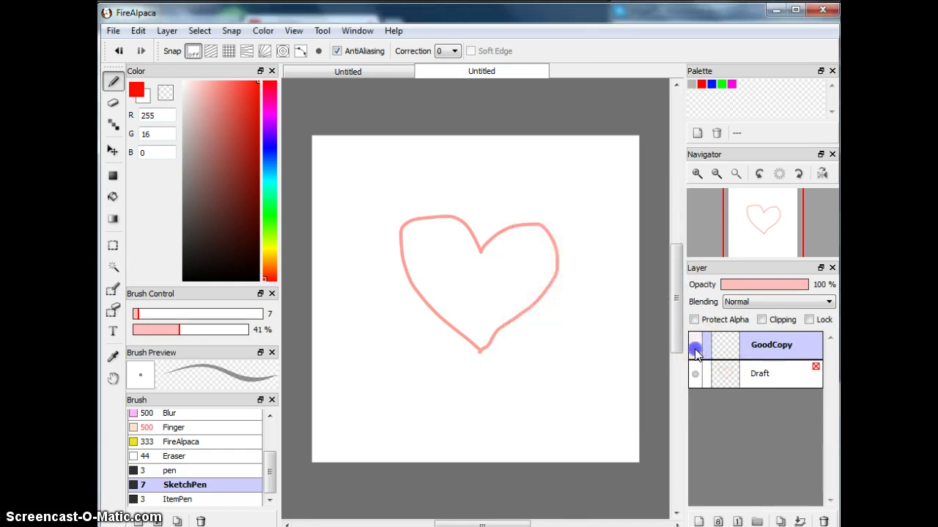
{"action": "left_click_drag", "start_coordinate": [591, 376], "coordinate": [570, 387]}
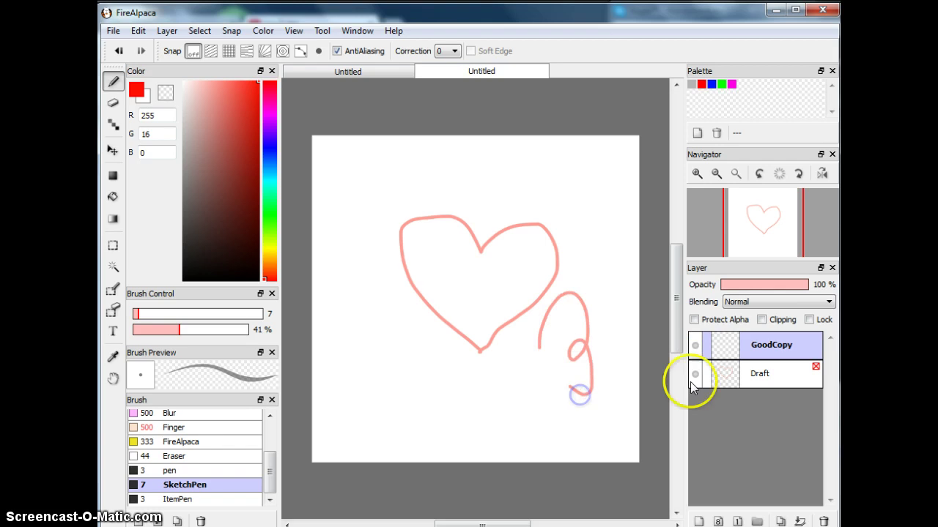
{"action": "left_click", "coordinate": [695, 346]}
{"action": "left_click", "coordinate": [694, 346]}
{"action": "left_click", "coordinate": [695, 347]}
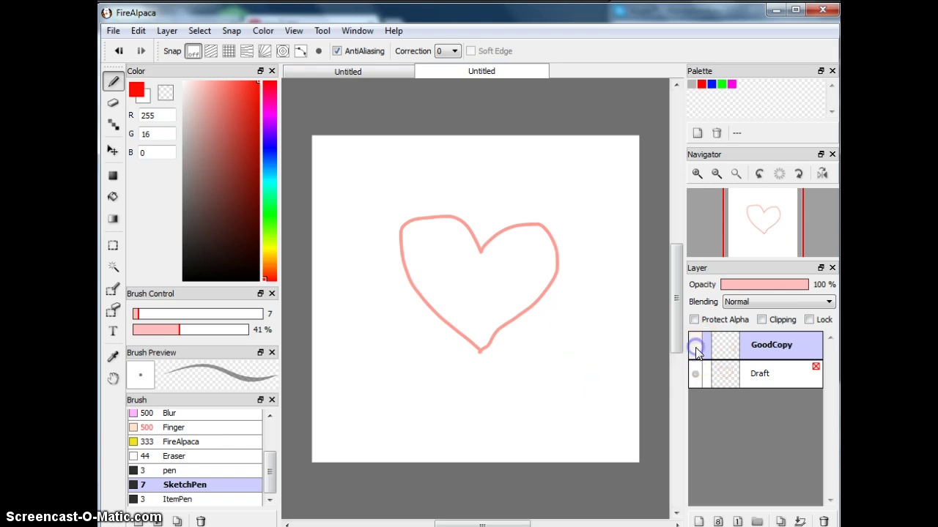
{"action": "left_click", "coordinate": [695, 348]}
{"action": "left_click", "coordinate": [118, 50]}
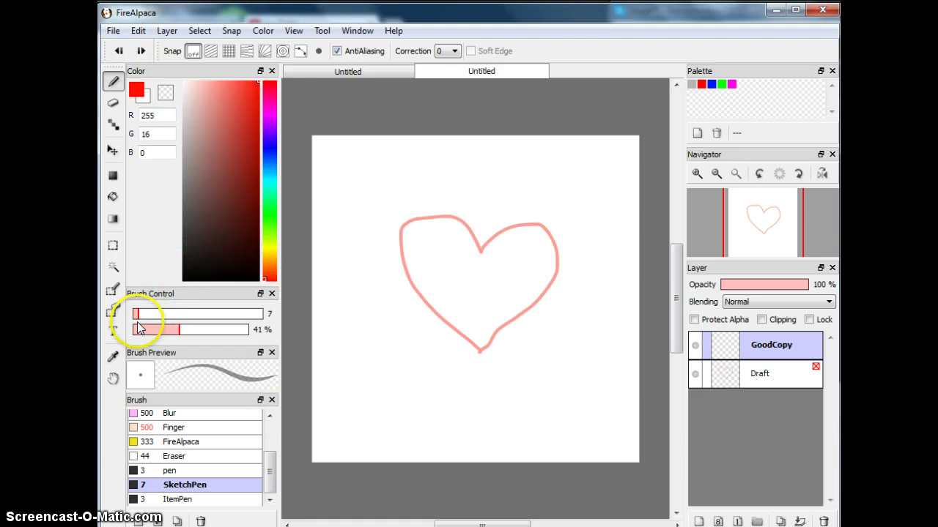
{"action": "left_click", "coordinate": [244, 279]}
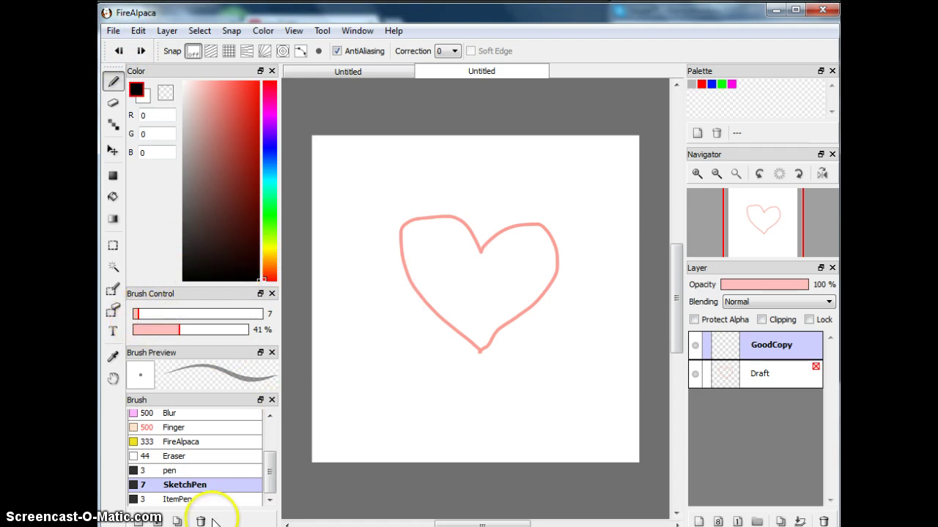
Trace the heart in black with the size-3 pen on GoodCopy, then hide Draft.
{"action": "left_click", "coordinate": [189, 471]}
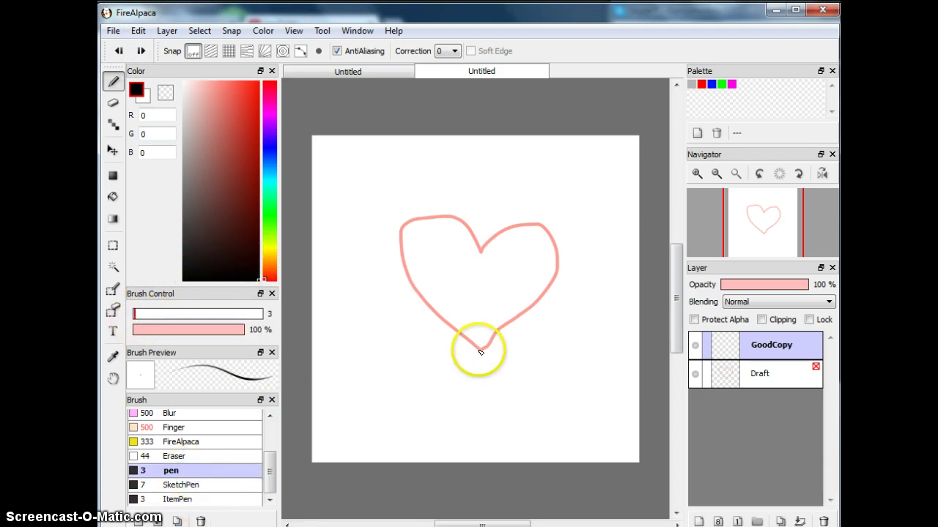
{"action": "left_click_drag", "start_coordinate": [480, 352], "coordinate": [466, 344]}
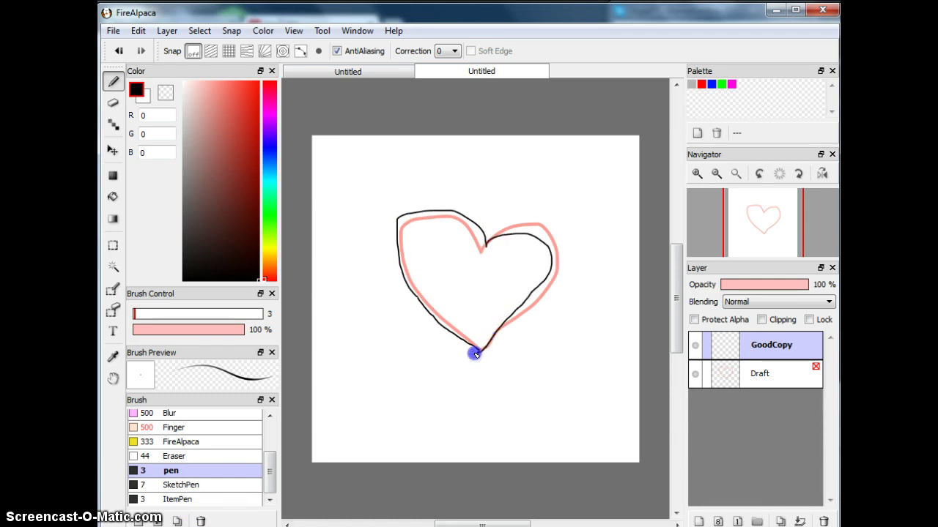
{"action": "left_click", "coordinate": [701, 377]}
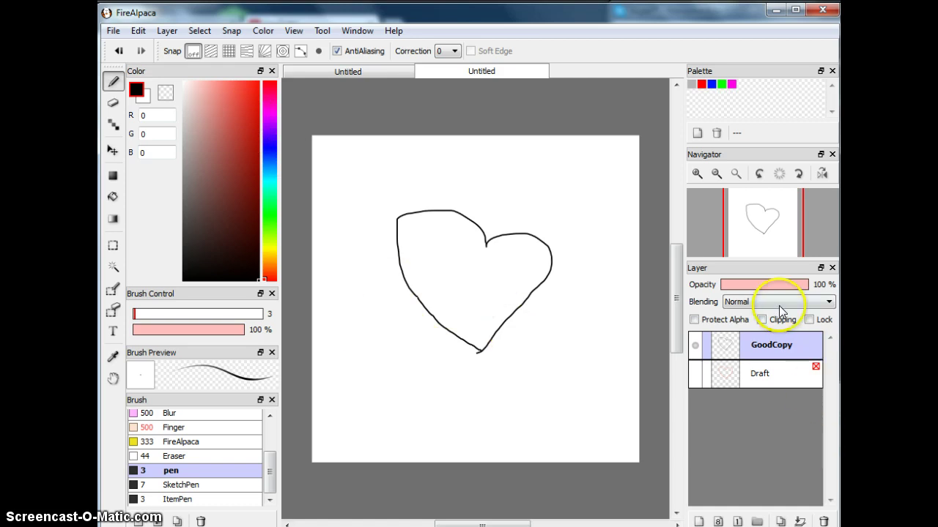
Toggle alpha protection and clipping on GoodCopy to compare the black heart clipped and unclipped.
{"action": "left_click", "coordinate": [719, 322]}
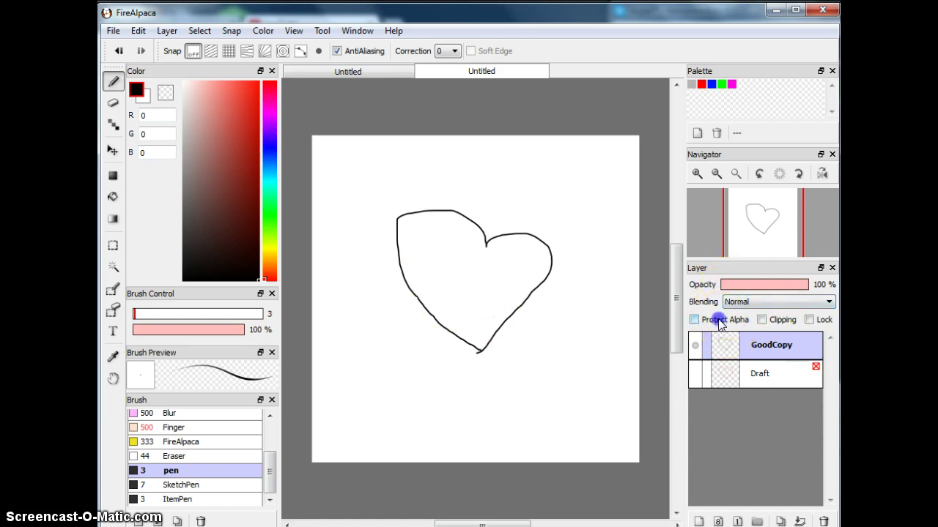
{"action": "left_click", "coordinate": [719, 321]}
{"action": "left_click", "coordinate": [812, 320]}
{"action": "left_click", "coordinate": [775, 322]}
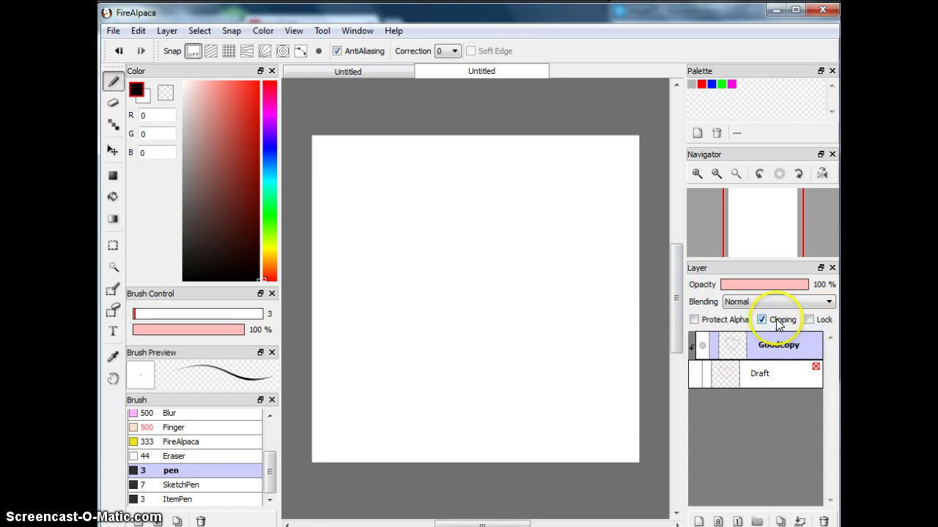
{"action": "left_click", "coordinate": [775, 322]}
{"action": "left_click", "coordinate": [777, 323]}
{"action": "left_click", "coordinate": [777, 321]}
Show Draft again and use Undo/Redo to end with the black heart hidden.
{"action": "left_click", "coordinate": [700, 376]}
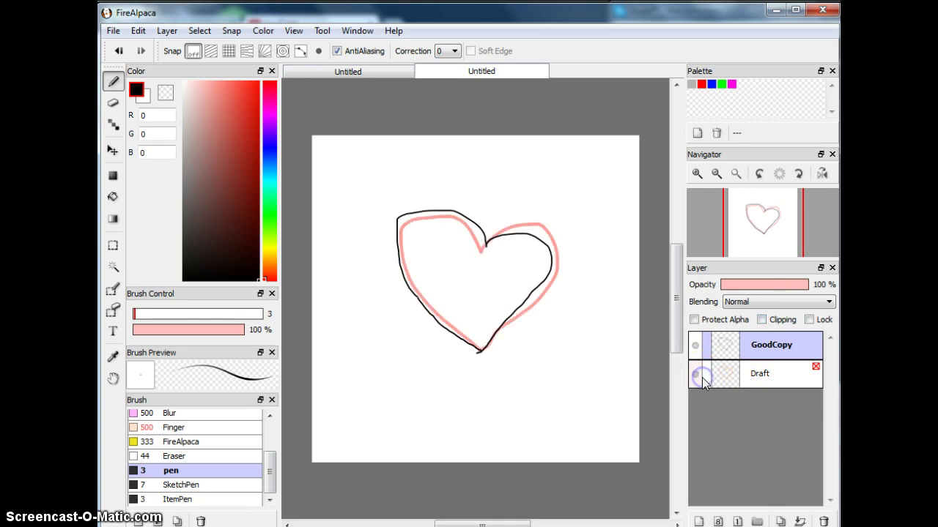
{"action": "left_click", "coordinate": [761, 320]}
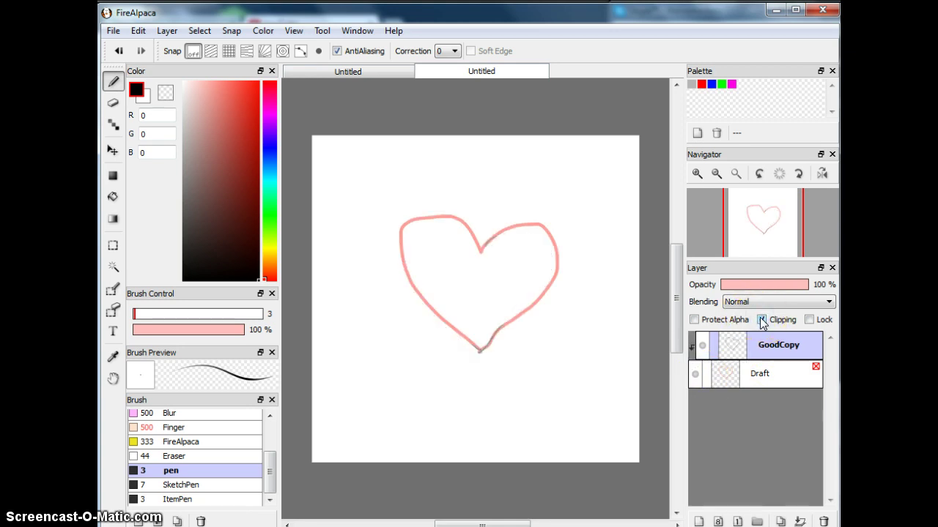
{"action": "left_click", "coordinate": [746, 372]}
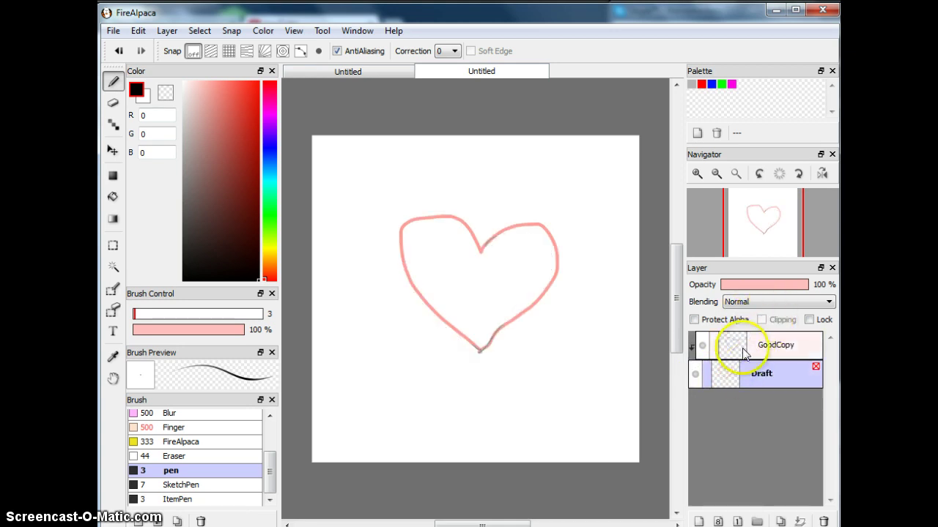
{"action": "left_click", "coordinate": [741, 348]}
{"action": "left_click", "coordinate": [777, 321]}
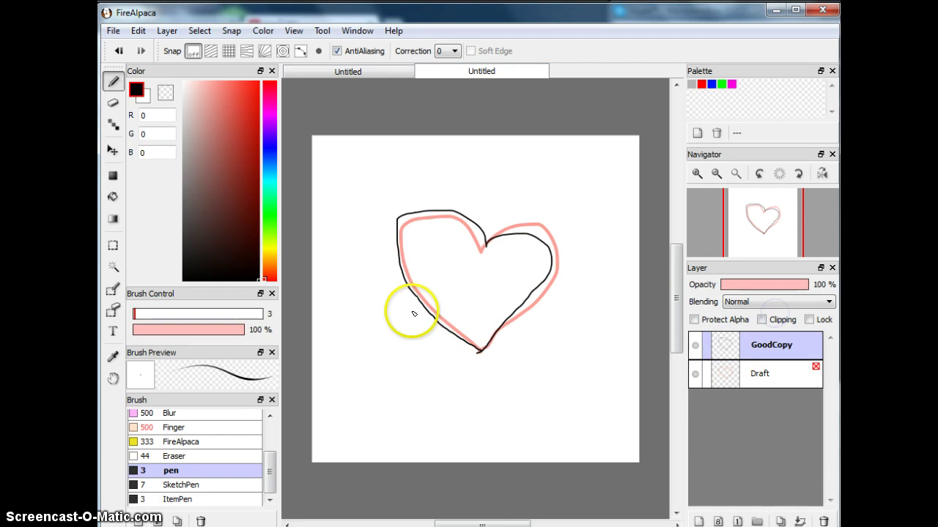
{"action": "left_click", "coordinate": [116, 52]}
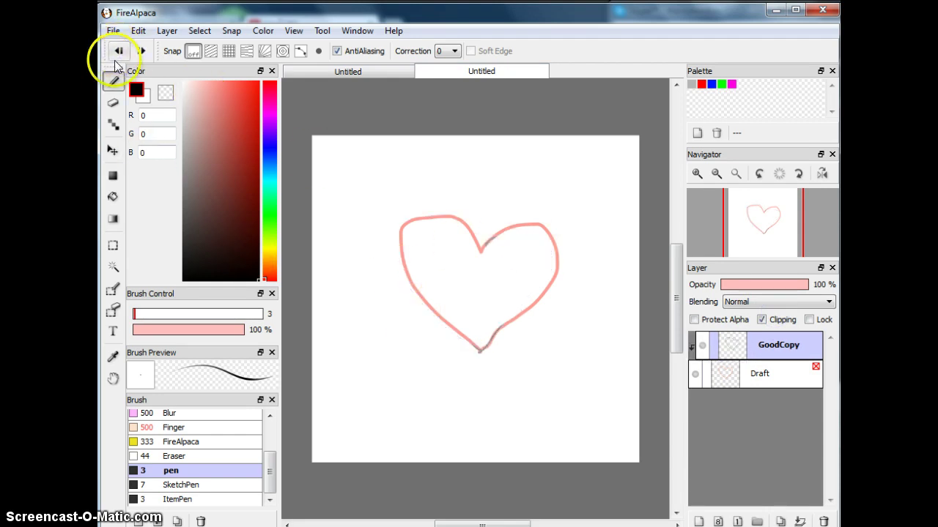
{"action": "left_click", "coordinate": [112, 52]}
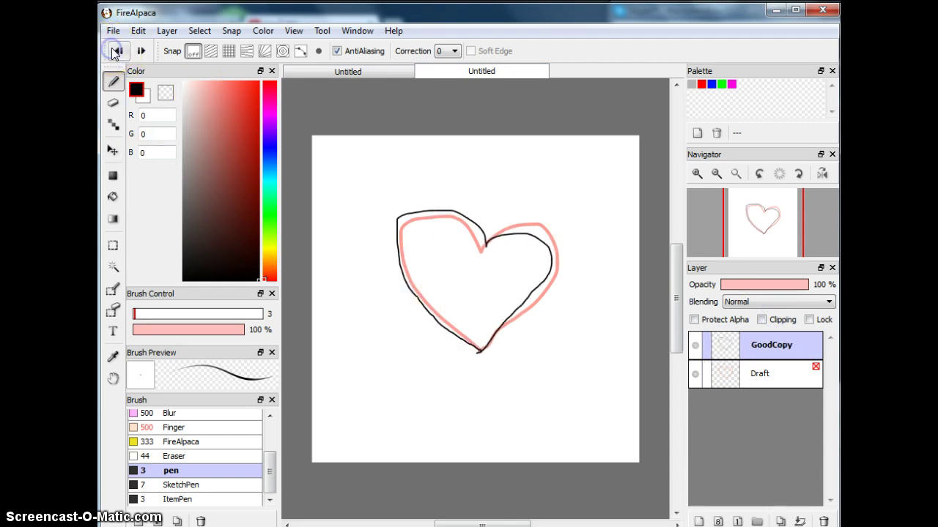
{"action": "left_click", "coordinate": [113, 51]}
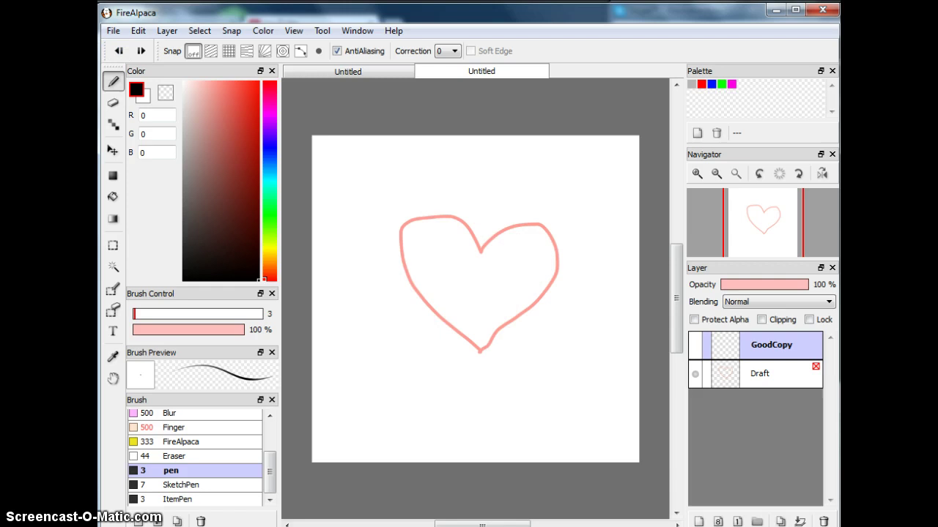
Zoom out to the whole canvas and undo the old red drawing.
{"action": "left_click", "coordinate": [704, 223]}
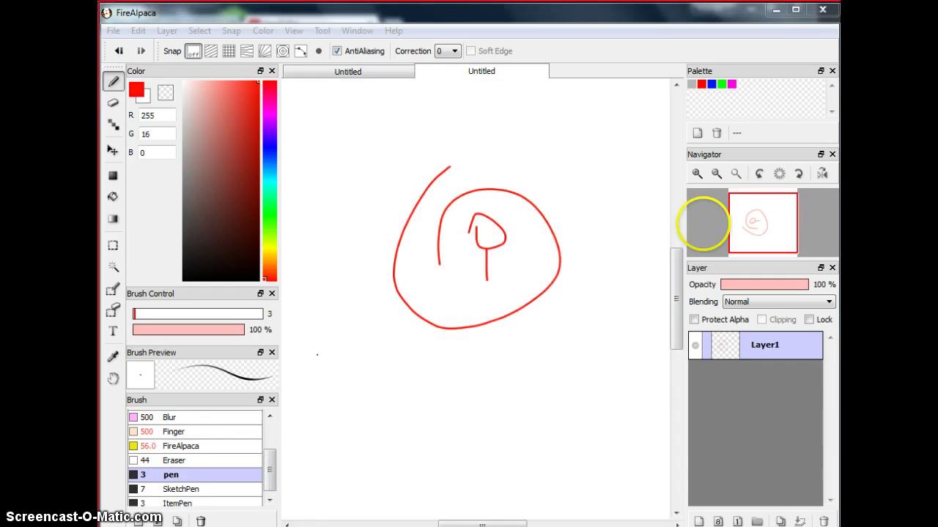
{"action": "left_click", "coordinate": [740, 170]}
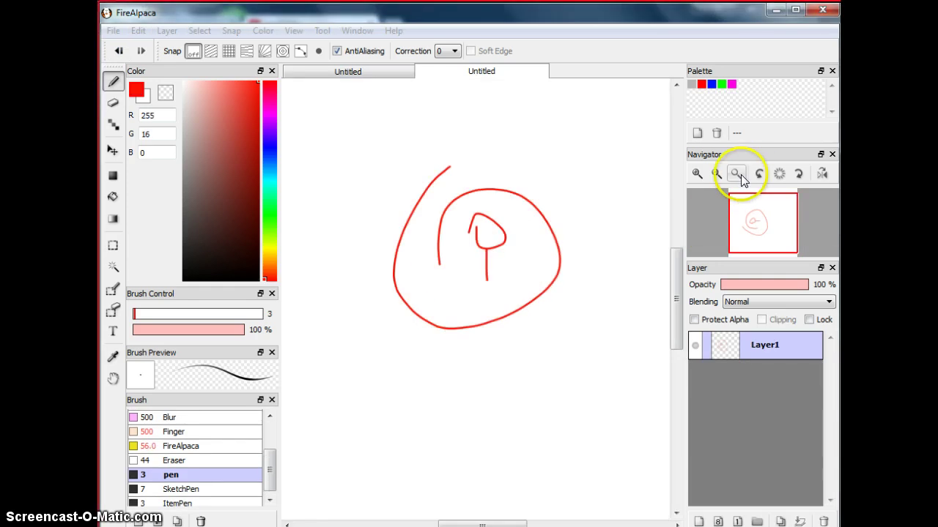
{"action": "left_click", "coordinate": [736, 174]}
{"action": "left_click", "coordinate": [735, 174]}
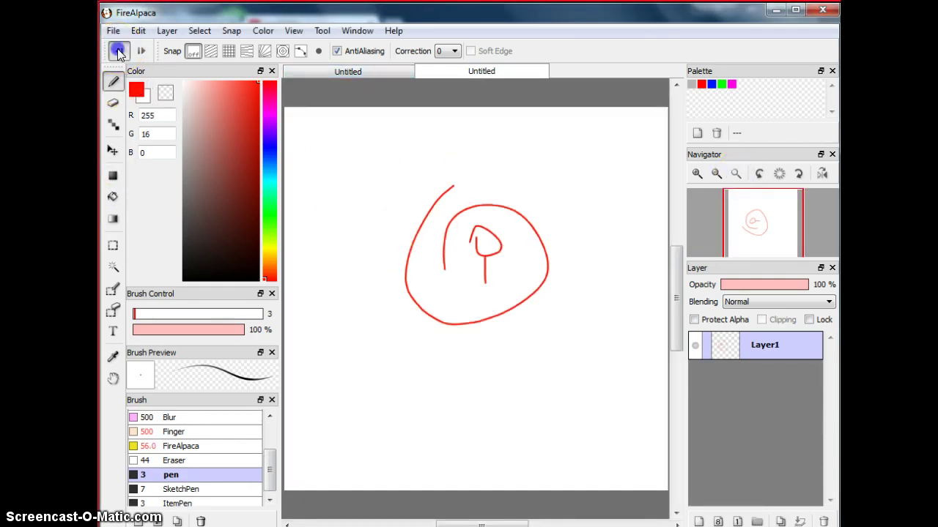
{"action": "left_click", "coordinate": [118, 51]}
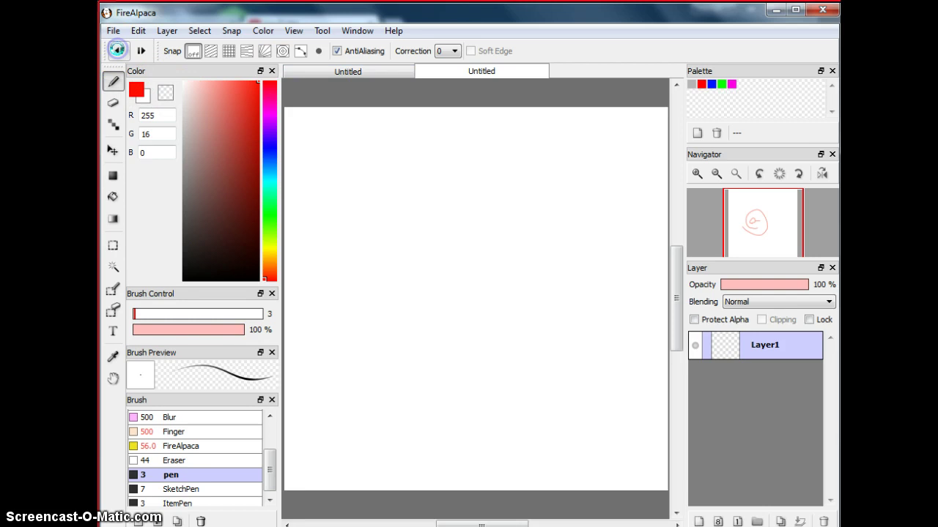
Erase gaps into the red curl and lower red stroke with a size-17 eraser.
{"action": "left_click", "coordinate": [112, 83]}
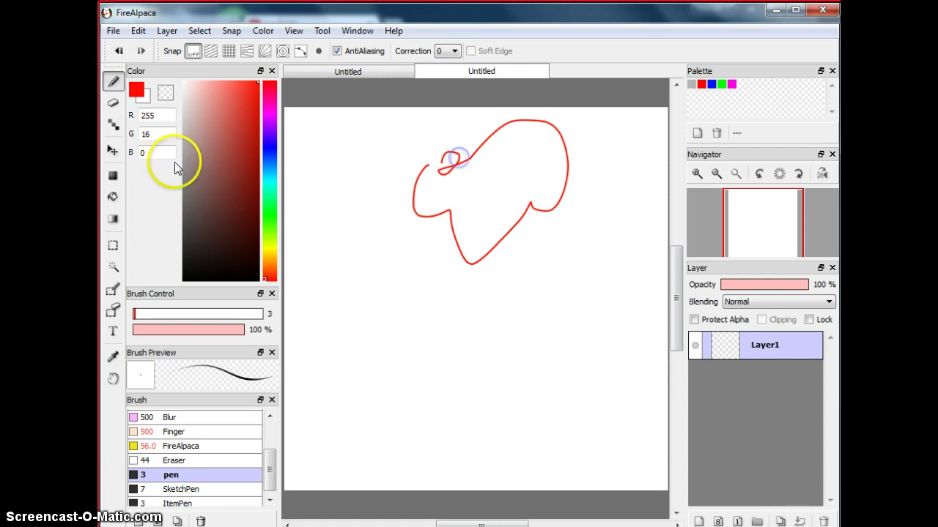
{"action": "left_click", "coordinate": [112, 103]}
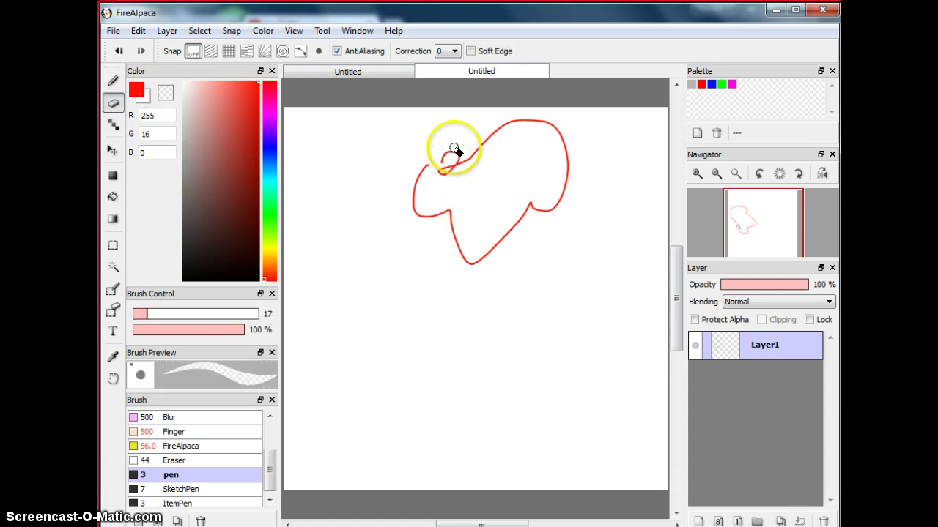
{"action": "left_click_drag", "start_coordinate": [454, 149], "coordinate": [470, 160]}
{"action": "left_click_drag", "start_coordinate": [452, 228], "coordinate": [461, 255]}
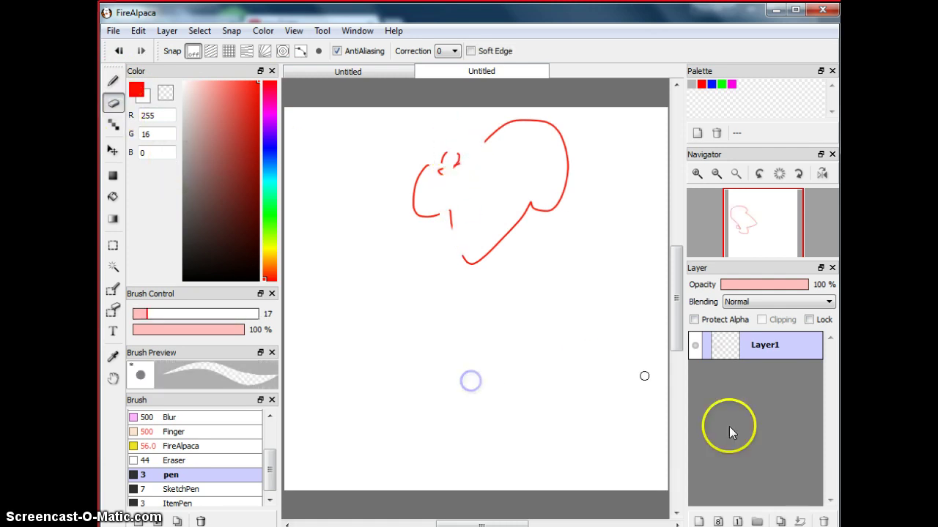
Draw a looping brown scribble on a new Layer2 and move it beneath Layer1.
{"action": "left_click", "coordinate": [698, 520]}
{"action": "left_click", "coordinate": [114, 80]}
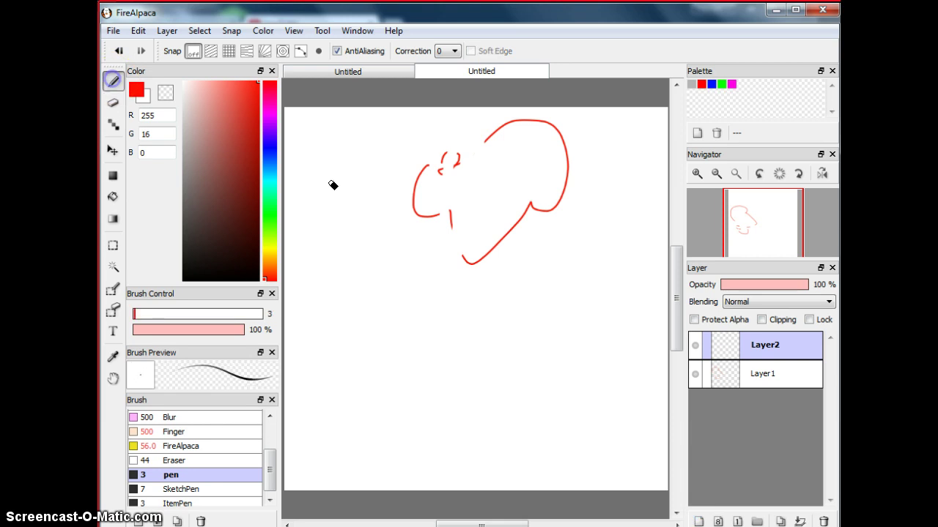
{"action": "left_click", "coordinate": [499, 342]}
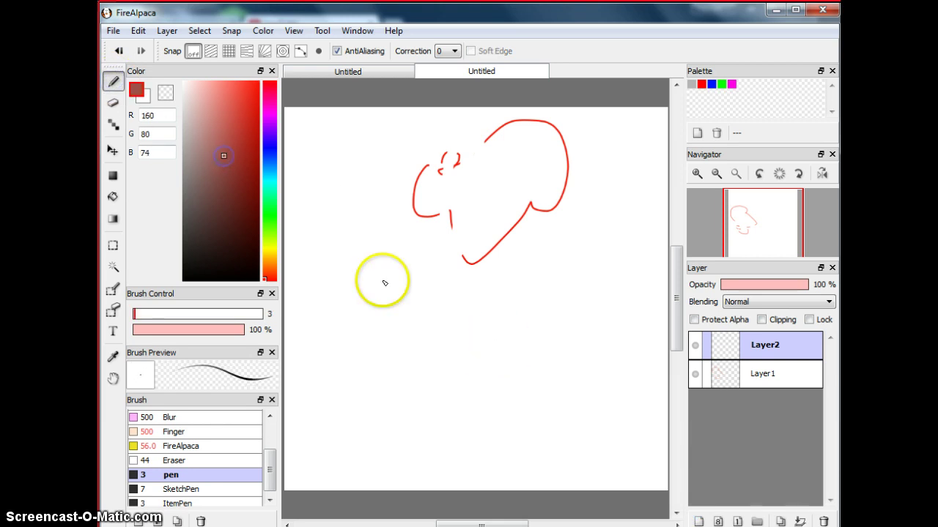
{"action": "mouse_move", "coordinate": [379, 241]}
{"action": "left_mouse_down"}
{"action": "mouse_move", "coordinate": [501, 239]}
{"action": "mouse_move", "coordinate": [496, 230]}
{"action": "mouse_move", "coordinate": [611, 207]}
{"action": "mouse_move", "coordinate": [564, 369]}
{"action": "left_mouse_up"}
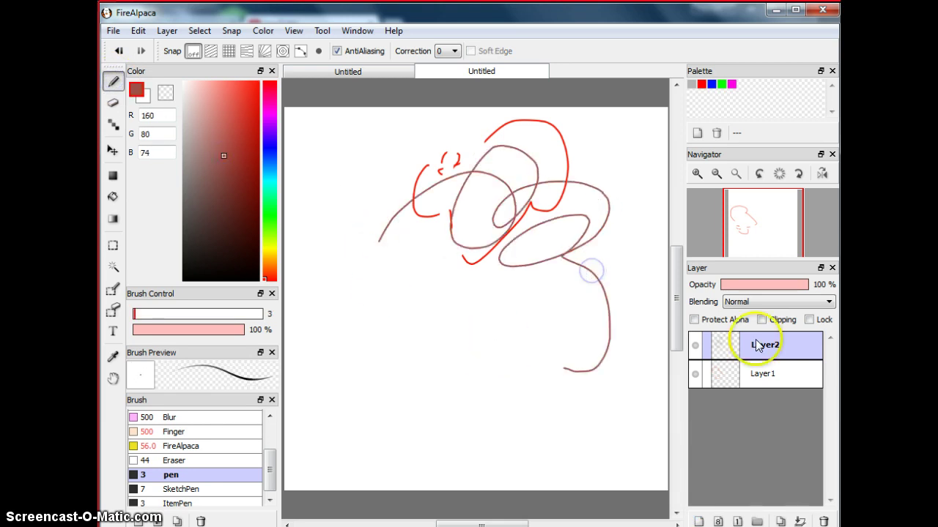
{"action": "left_click_drag", "start_coordinate": [758, 346], "coordinate": [796, 383]}
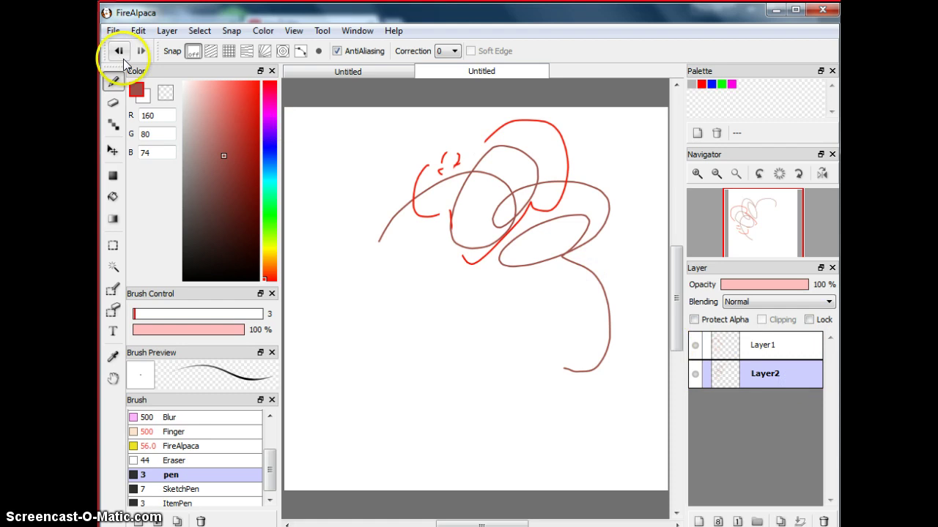
Erase the red strokes on Layer1 and the brown scribble on Layer2 into fragments.
{"action": "left_click", "coordinate": [113, 103]}
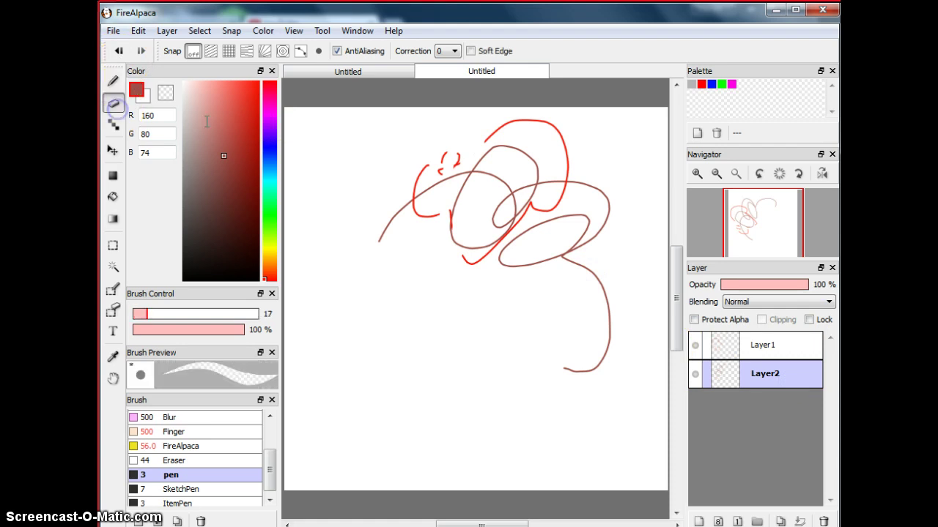
{"action": "left_click", "coordinate": [733, 352]}
{"action": "mouse_move", "coordinate": [430, 163]}
{"action": "left_mouse_down"}
{"action": "mouse_move", "coordinate": [435, 178]}
{"action": "mouse_move", "coordinate": [427, 168]}
{"action": "left_mouse_up"}
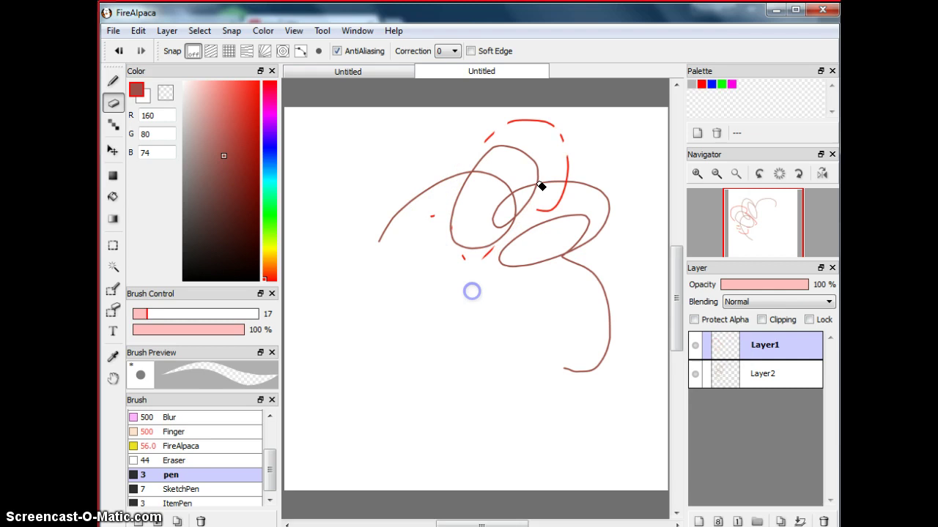
{"action": "left_click", "coordinate": [762, 375]}
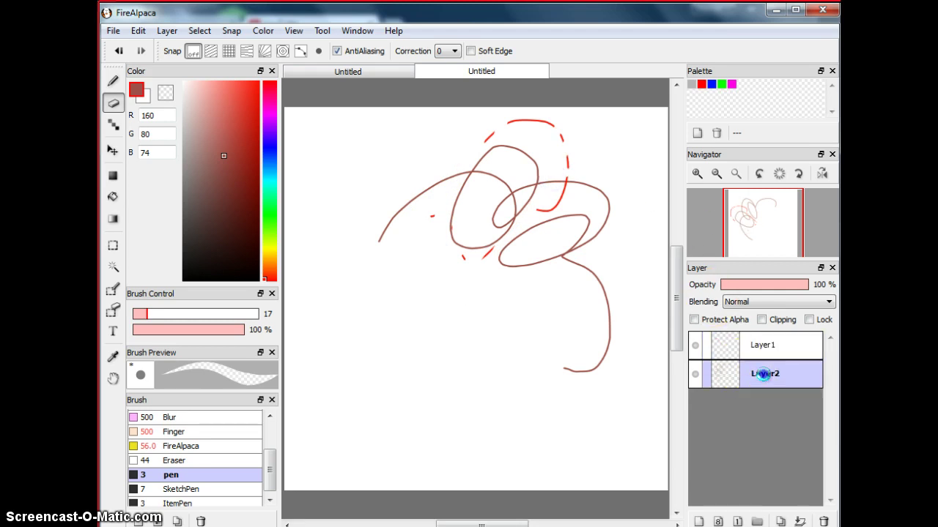
{"action": "left_click", "coordinate": [470, 198]}
{"action": "left_click", "coordinate": [414, 158]}
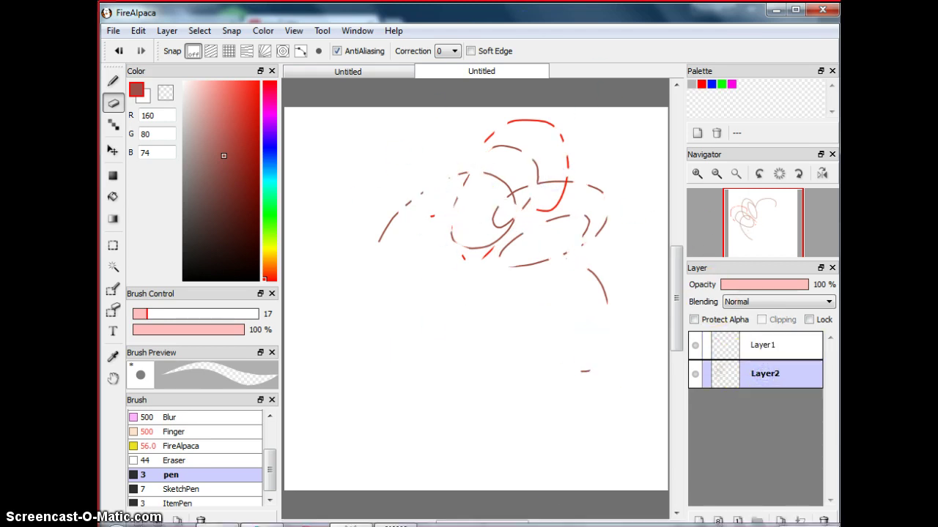
Draw a thin brown zigzag with the 1-pixel dot pen, then zoom to the pixel grid and fill a dark-red block.
{"action": "left_click", "coordinate": [113, 125]}
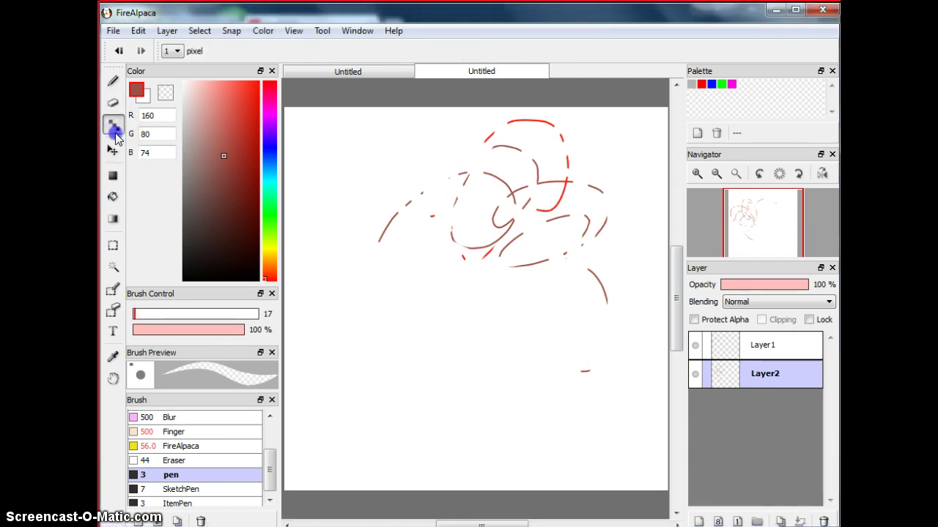
{"action": "mouse_move", "coordinate": [342, 223]}
{"action": "left_mouse_down"}
{"action": "mouse_move", "coordinate": [348, 256]}
{"action": "mouse_move", "coordinate": [441, 299]}
{"action": "mouse_move", "coordinate": [442, 277]}
{"action": "mouse_move", "coordinate": [561, 346]}
{"action": "mouse_move", "coordinate": [499, 374]}
{"action": "left_mouse_up"}
{"action": "left_click", "coordinate": [697, 173]}
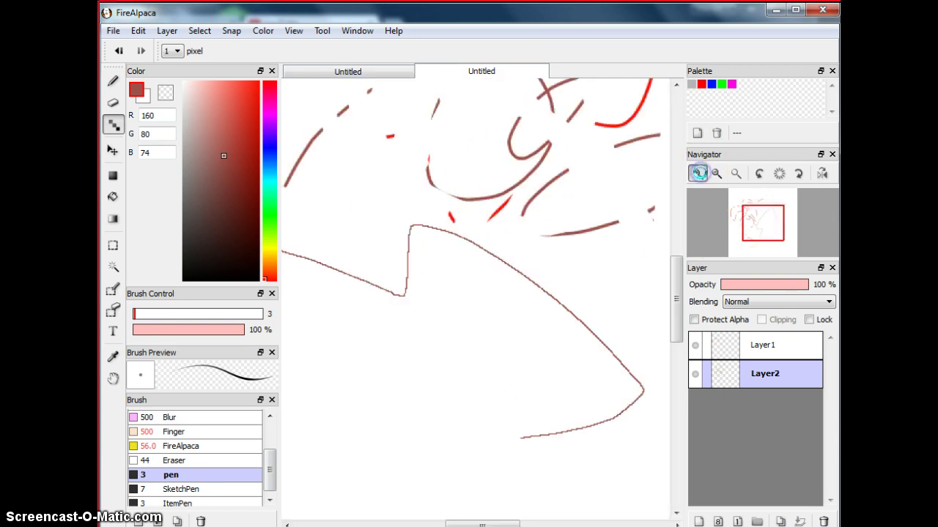
{"action": "left_click", "coordinate": [697, 173]}
{"action": "left_click", "coordinate": [698, 173]}
{"action": "left_click", "coordinate": [698, 173]}
{"action": "left_click", "coordinate": [698, 173]}
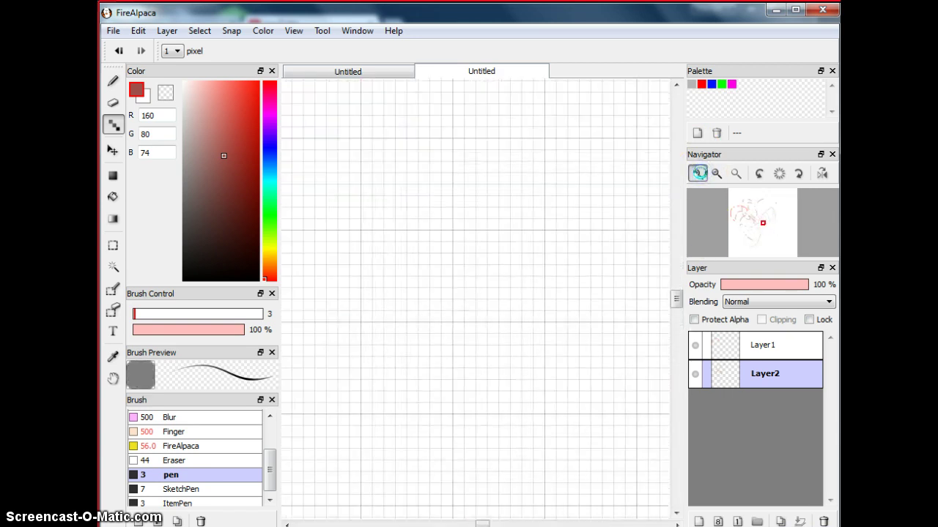
{"action": "left_click", "coordinate": [698, 173]}
{"action": "left_click", "coordinate": [697, 172]}
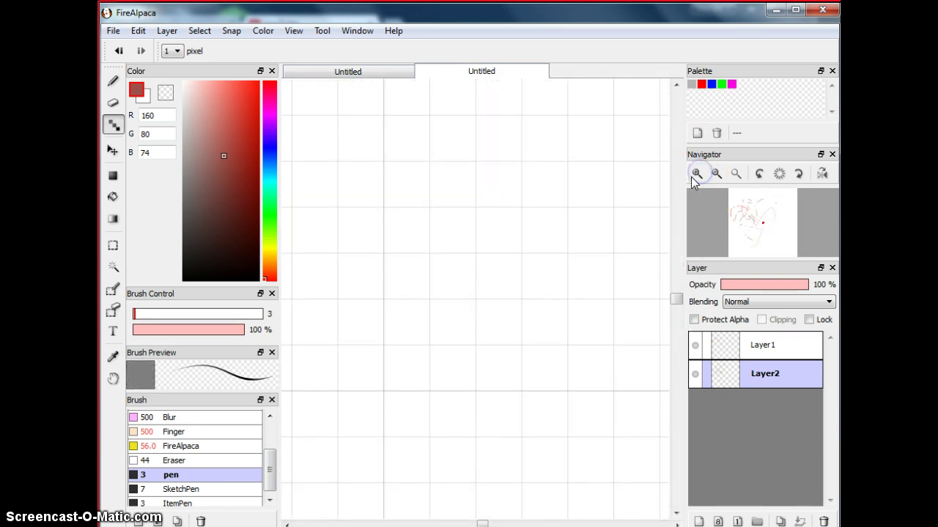
{"action": "mouse_move", "coordinate": [392, 218]}
{"action": "left_mouse_down"}
{"action": "mouse_move", "coordinate": [417, 205]}
{"action": "mouse_move", "coordinate": [459, 213]}
{"action": "mouse_move", "coordinate": [493, 190]}
{"action": "left_mouse_up"}
{"action": "left_click", "coordinate": [113, 81]}
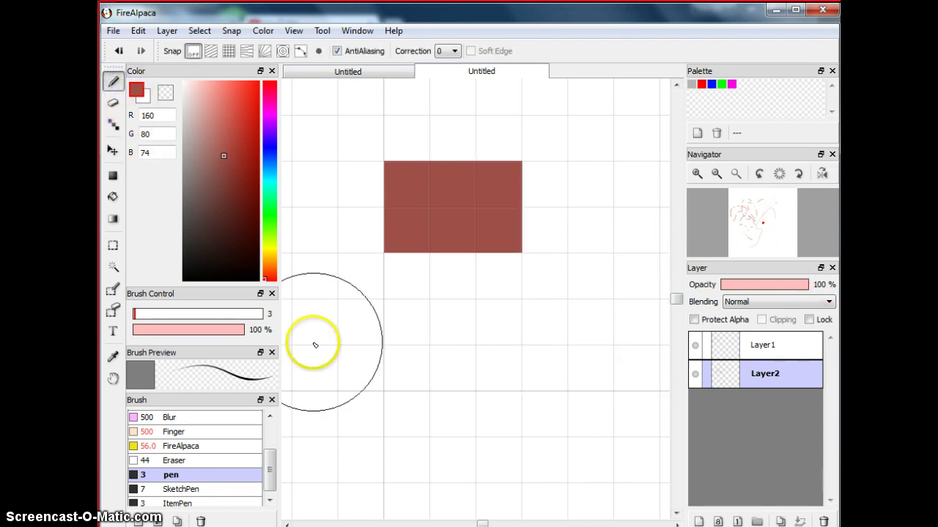
Paint pale and dark pixels with the pen at size 1 below the red block and across the grid.
{"action": "left_click", "coordinate": [136, 315]}
{"action": "left_click", "coordinate": [499, 308]}
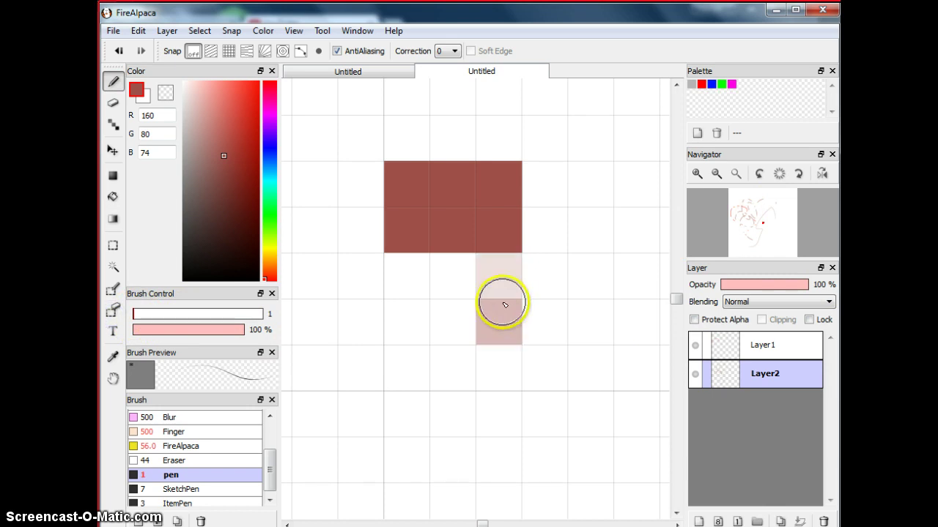
{"action": "mouse_move", "coordinate": [502, 305]}
{"action": "left_mouse_down"}
{"action": "mouse_move", "coordinate": [502, 283]}
{"action": "mouse_move", "coordinate": [510, 294]}
{"action": "mouse_move", "coordinate": [496, 218]}
{"action": "mouse_move", "coordinate": [506, 295]}
{"action": "left_mouse_up"}
{"action": "left_click_drag", "start_coordinate": [501, 341], "coordinate": [499, 282]}
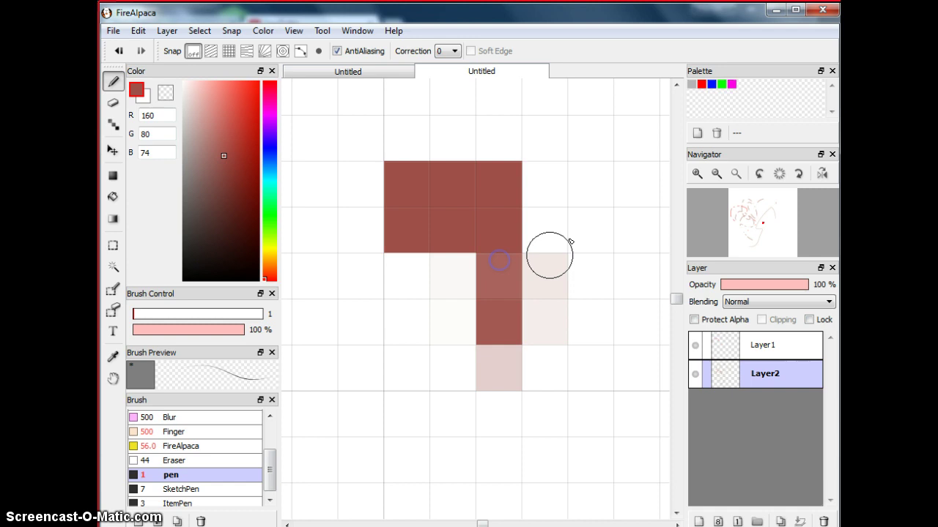
{"action": "mouse_move", "coordinate": [628, 168]}
{"action": "left_mouse_down"}
{"action": "mouse_move", "coordinate": [636, 140]}
{"action": "mouse_move", "coordinate": [644, 199]}
{"action": "mouse_move", "coordinate": [639, 131]}
{"action": "mouse_move", "coordinate": [651, 197]}
{"action": "mouse_move", "coordinate": [647, 156]}
{"action": "left_mouse_up"}
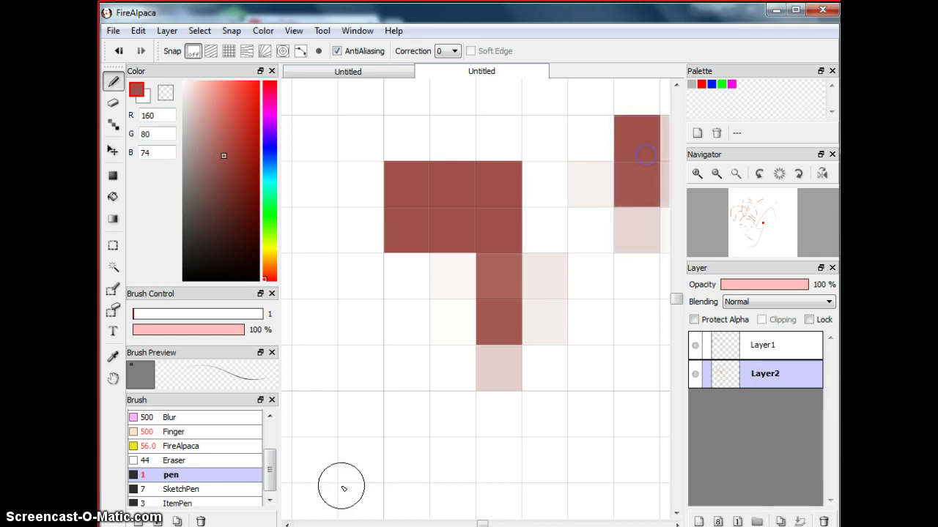
{"action": "left_click_drag", "start_coordinate": [356, 359], "coordinate": [356, 356]}
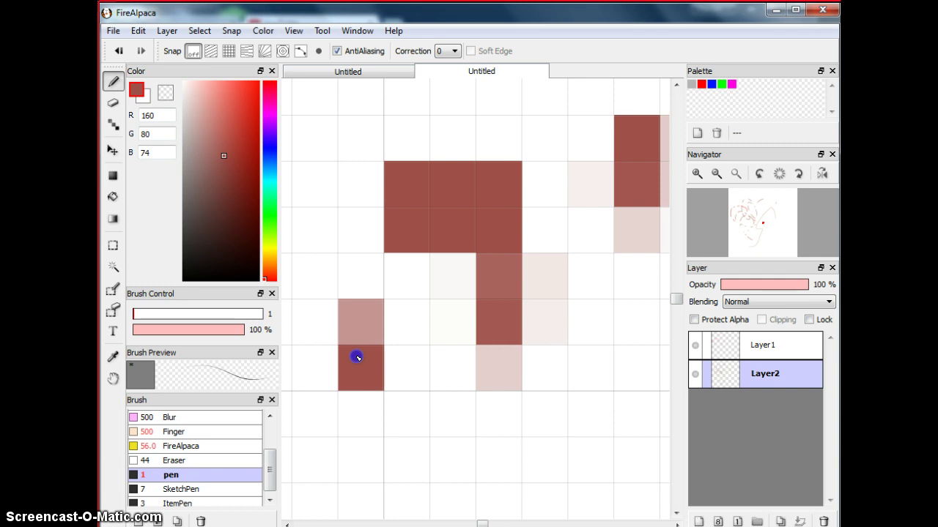
Add a crisp dot-pen pixel in the top row, then a pen pixel further along, darkened to full red.
{"action": "left_click", "coordinate": [113, 125]}
{"action": "left_click", "coordinate": [316, 129]}
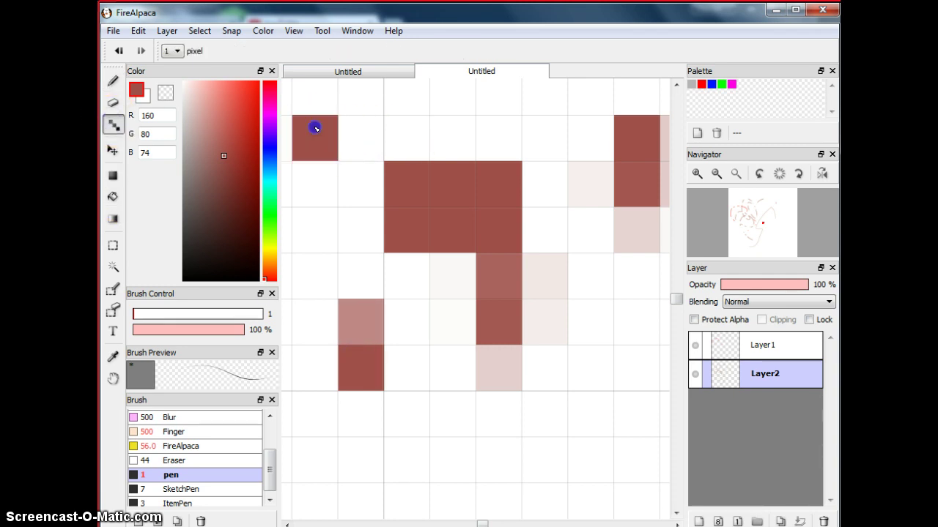
{"action": "left_click", "coordinate": [112, 82]}
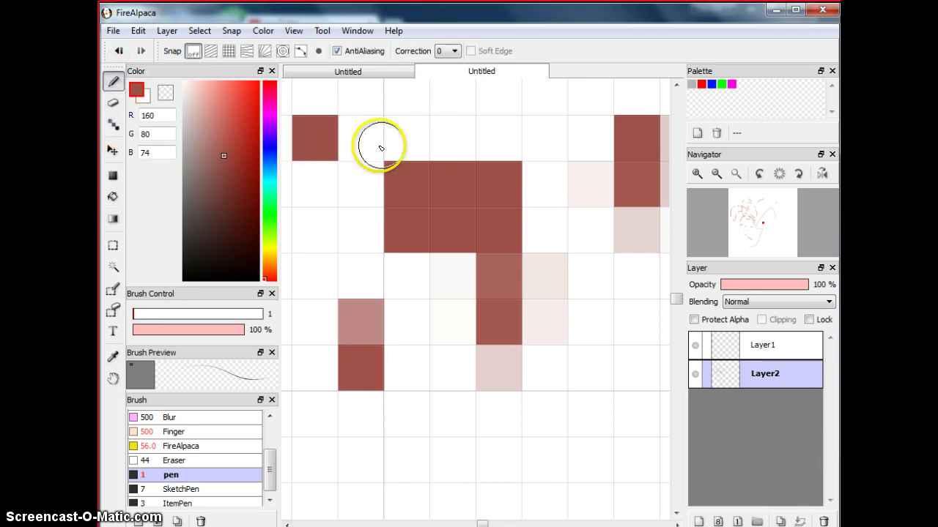
{"action": "left_click", "coordinate": [409, 137]}
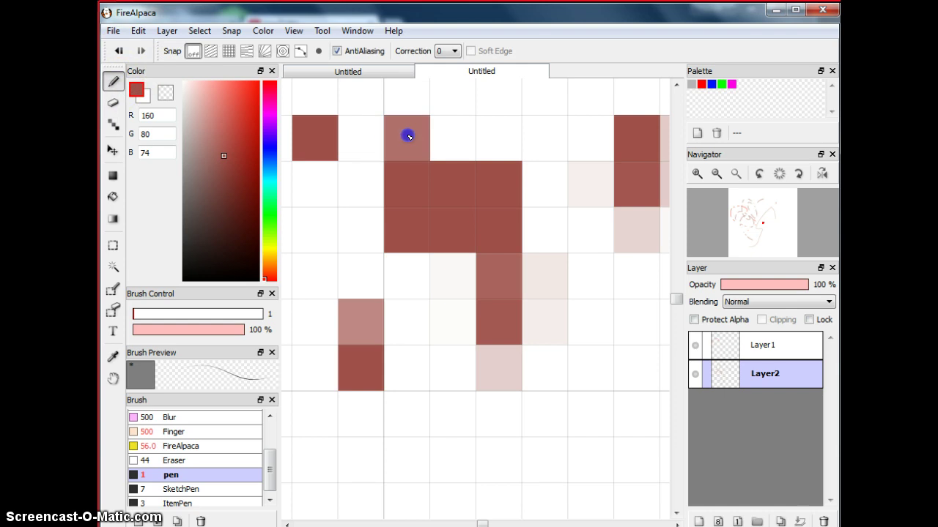
{"action": "left_click", "coordinate": [409, 137]}
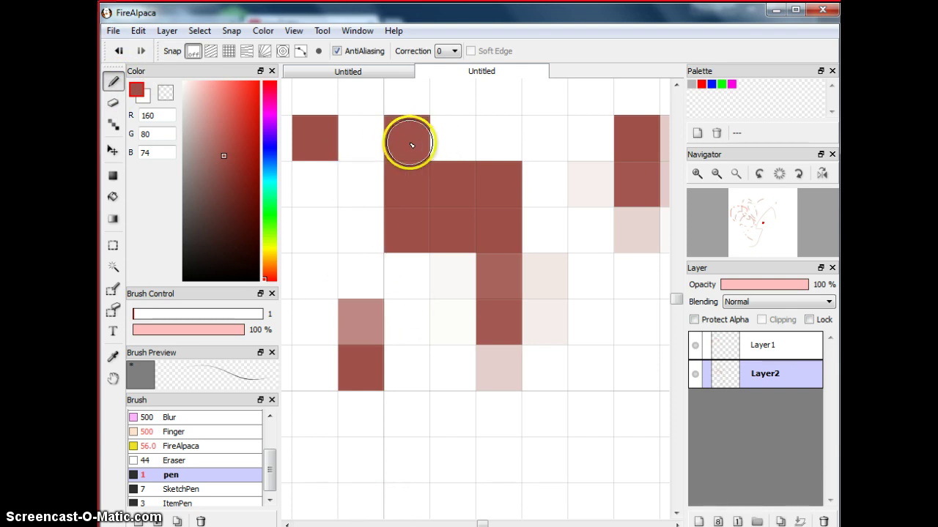
{"action": "left_click", "coordinate": [410, 142]}
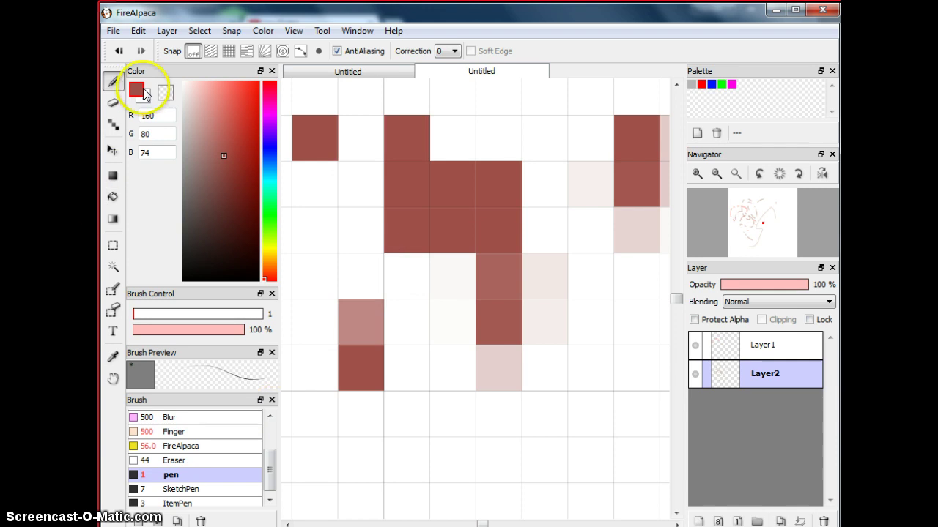
Zoom out and drag Layer2's brown strokes with the Move tool, leaving Layer1's red lines in place.
{"action": "left_click", "coordinate": [736, 173]}
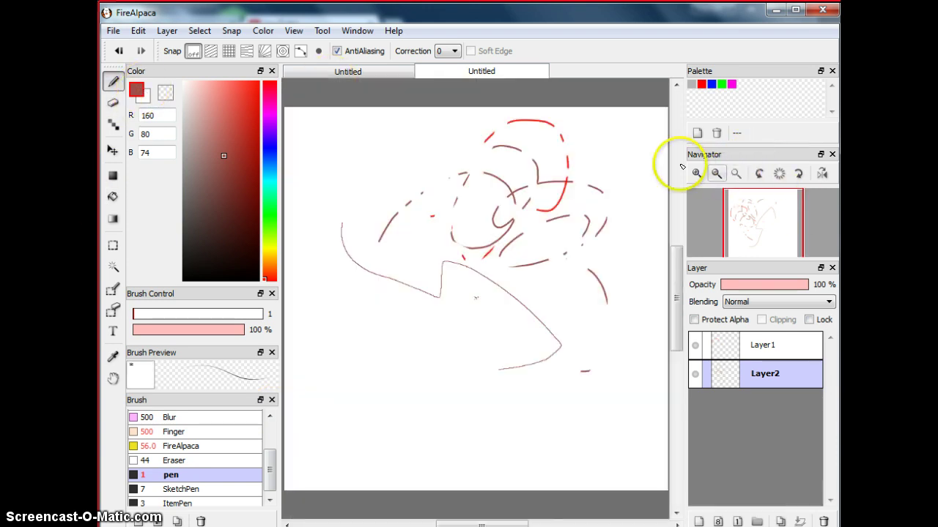
{"action": "left_click", "coordinate": [116, 148]}
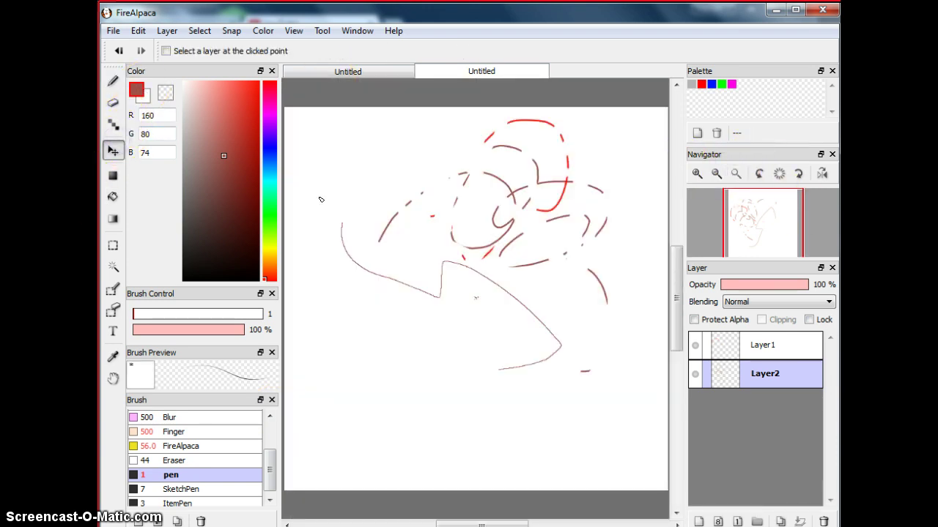
{"action": "mouse_move", "coordinate": [378, 314]}
{"action": "left_mouse_down"}
{"action": "mouse_move", "coordinate": [356, 295]}
{"action": "mouse_move", "coordinate": [343, 351]}
{"action": "mouse_move", "coordinate": [639, 373]}
{"action": "mouse_move", "coordinate": [358, 354]}
{"action": "mouse_move", "coordinate": [459, 222]}
{"action": "mouse_move", "coordinate": [415, 343]}
{"action": "mouse_move", "coordinate": [381, 353]}
{"action": "left_mouse_up"}
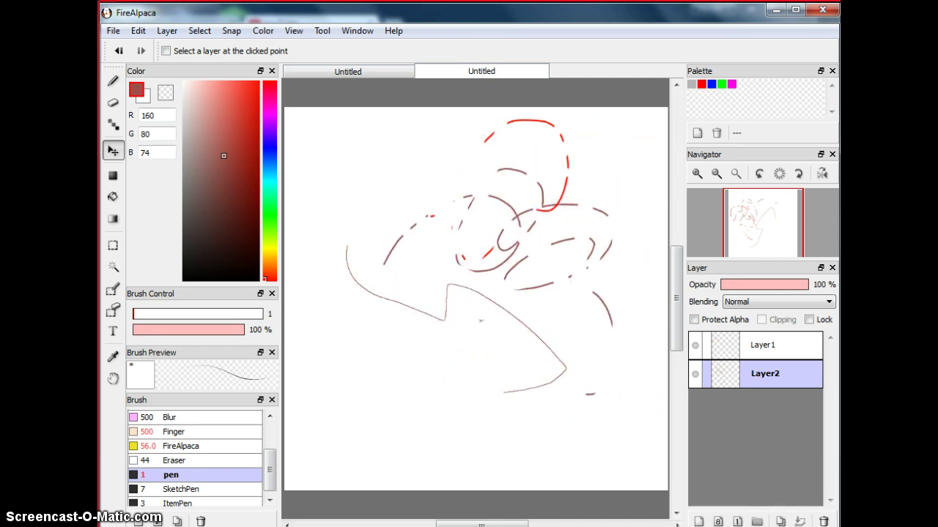
Draw a large filled brown polygon on Layer2 from corners top-left, lower-right and lower-left, closing at the start.
{"action": "left_click", "coordinate": [110, 179]}
{"action": "left_click", "coordinate": [351, 141]}
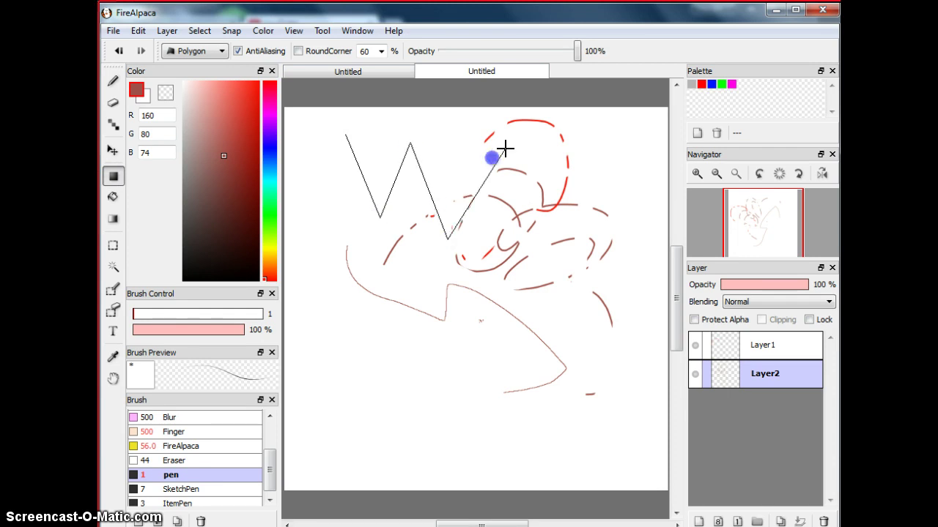
{"action": "left_click", "coordinate": [652, 372]}
{"action": "scroll", "coordinate": [275, 226], "scroll_direction": "left", "scroll_amount": 1}
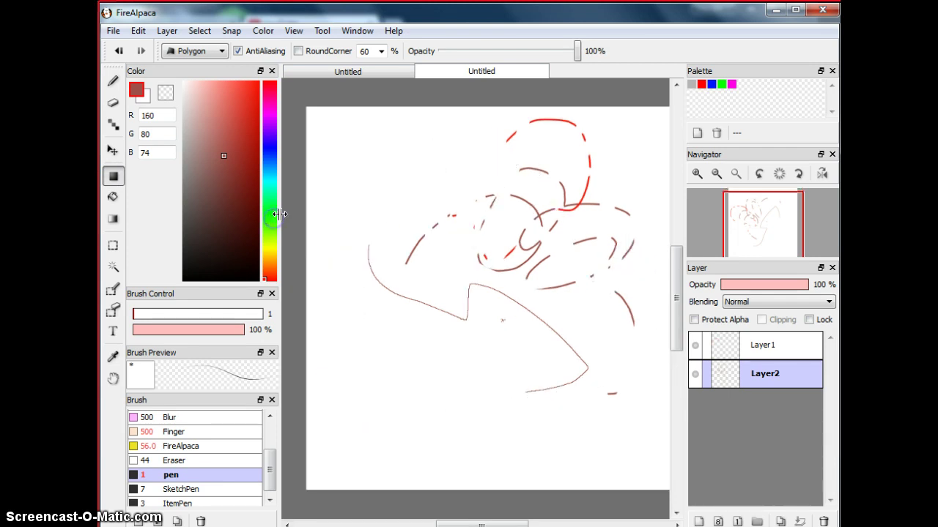
{"action": "left_click", "coordinate": [329, 216]}
{"action": "left_click", "coordinate": [362, 128]}
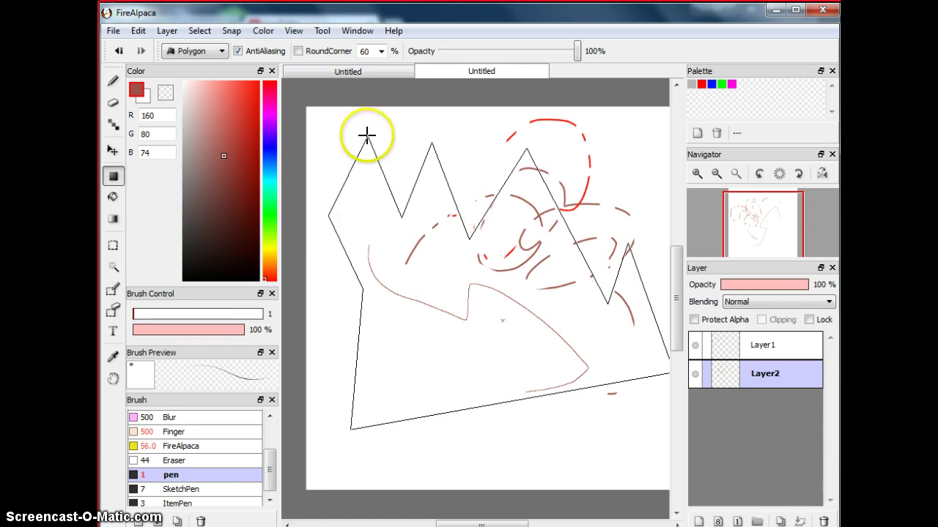
{"action": "left_click", "coordinate": [367, 136]}
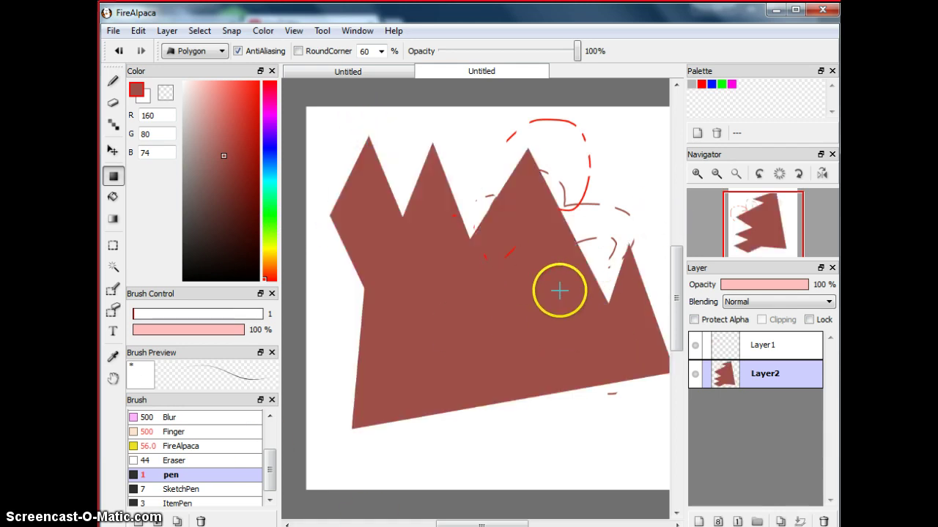
Nudge the brown polygon slightly left, then restack Layer1 below and back above Layer2.
{"action": "left_click", "coordinate": [112, 150]}
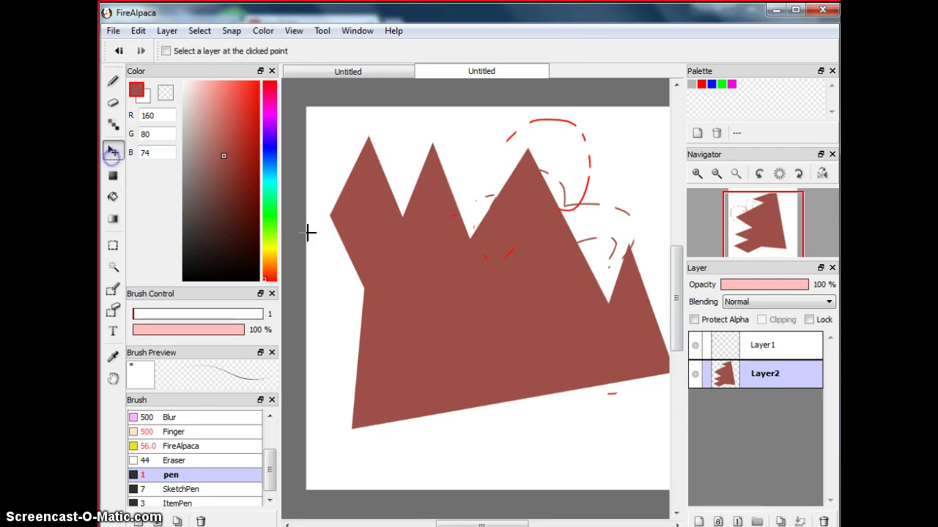
{"action": "mouse_move", "coordinate": [526, 336]}
{"action": "left_mouse_down"}
{"action": "mouse_move", "coordinate": [506, 342]}
{"action": "mouse_move", "coordinate": [508, 427]}
{"action": "mouse_move", "coordinate": [486, 461]}
{"action": "mouse_move", "coordinate": [507, 339]}
{"action": "left_mouse_up"}
{"action": "left_click_drag", "start_coordinate": [765, 345], "coordinate": [766, 391]}
{"action": "left_click", "coordinate": [773, 355]}
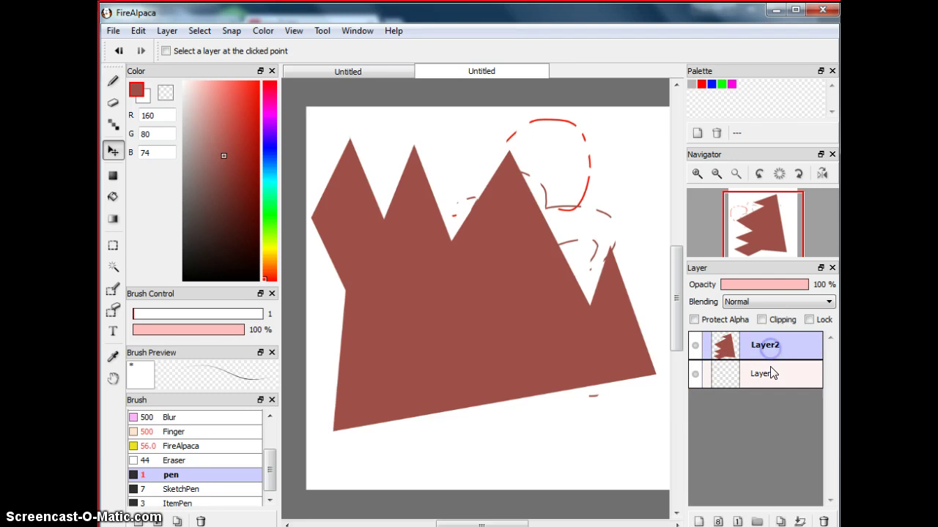
{"action": "left_click", "coordinate": [770, 370]}
{"action": "left_click_drag", "start_coordinate": [764, 345], "coordinate": [765, 345]}
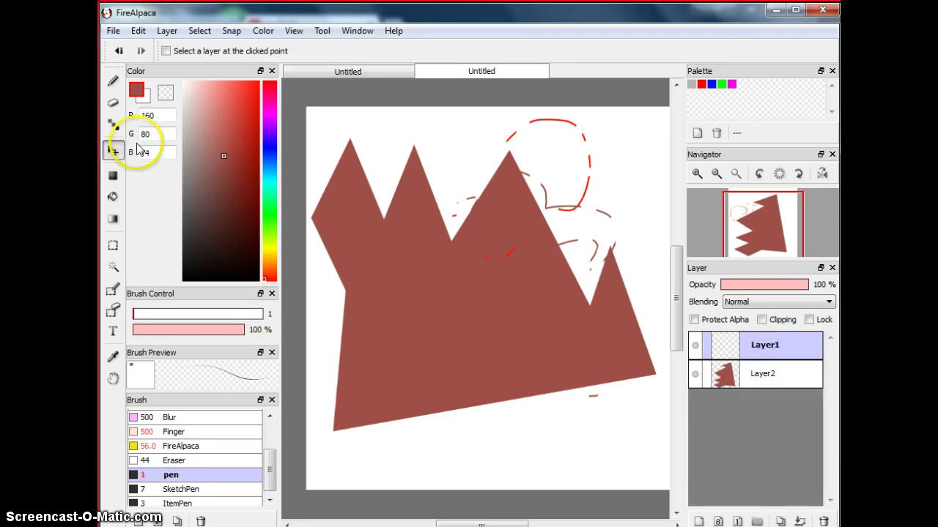
{"action": "left_click", "coordinate": [113, 197]}
Redraw the linear gradient until it runs vertically from white at top to bright red at bottom.
{"action": "left_click", "coordinate": [113, 219]}
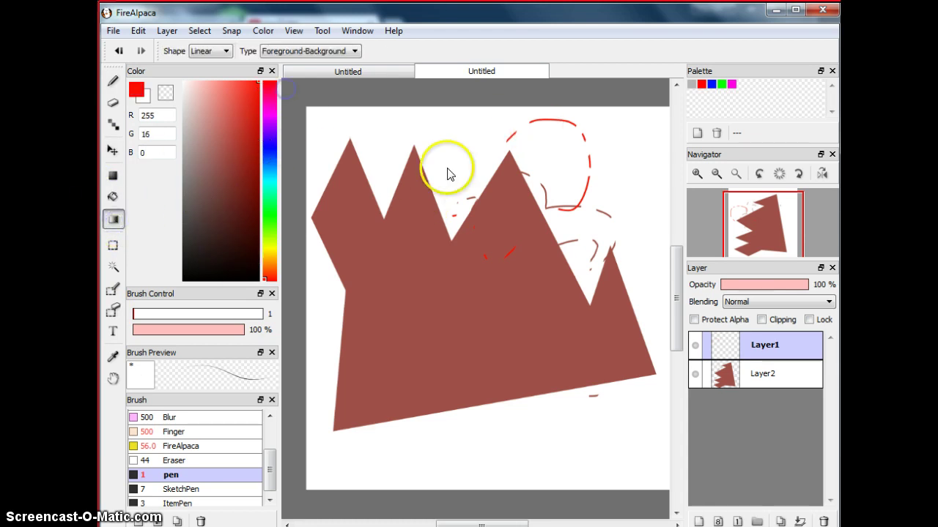
{"action": "left_click_drag", "start_coordinate": [355, 164], "coordinate": [534, 275]}
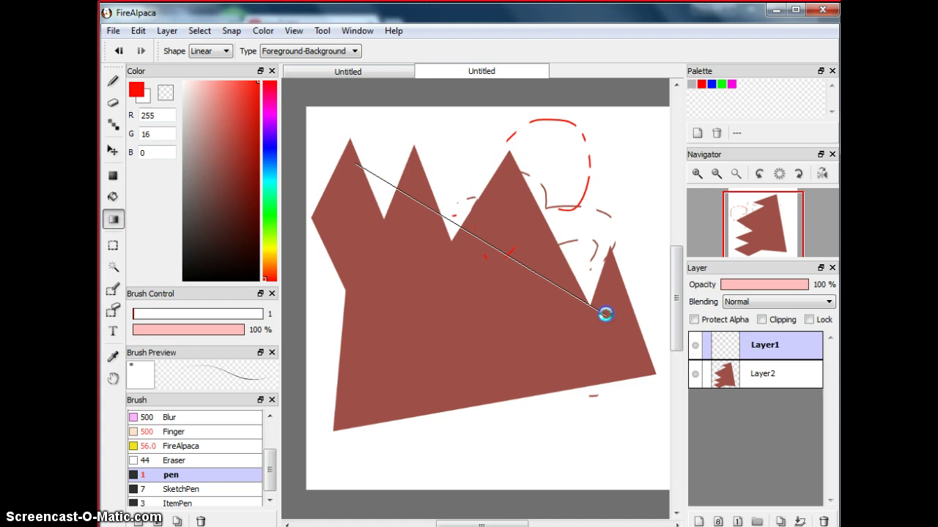
{"action": "left_click_drag", "start_coordinate": [605, 314], "coordinate": [612, 318]}
{"action": "left_click_drag", "start_coordinate": [634, 401], "coordinate": [369, 203]}
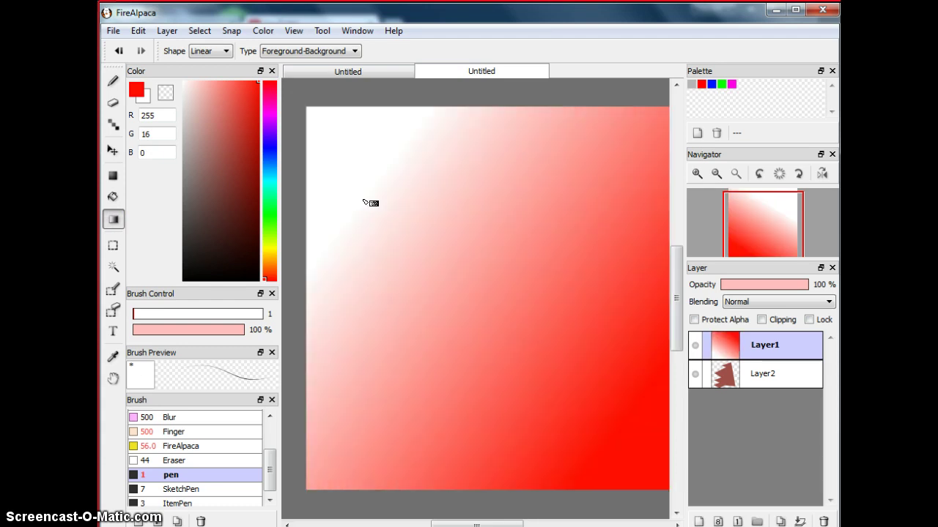
{"action": "scroll", "coordinate": [508, 120], "scroll_direction": "down", "scroll_amount": 1}
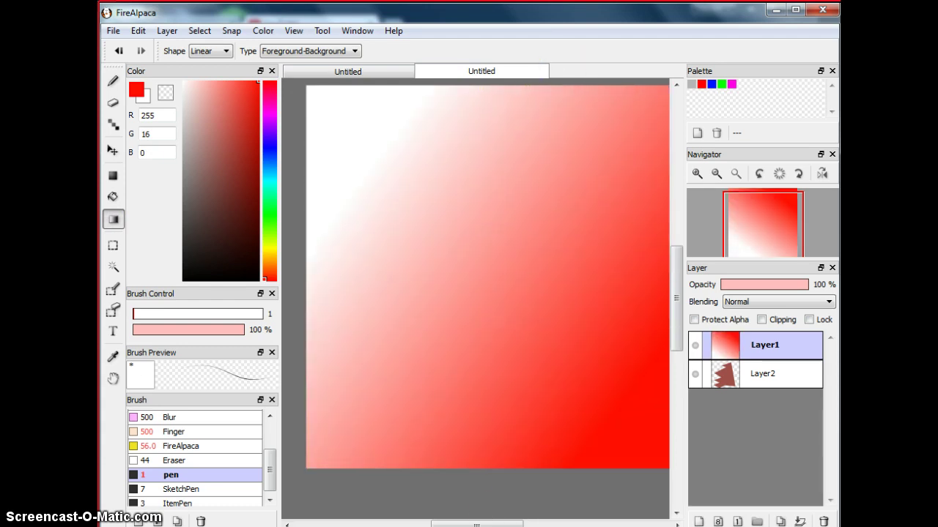
{"action": "left_click_drag", "start_coordinate": [497, 88], "coordinate": [498, 508]}
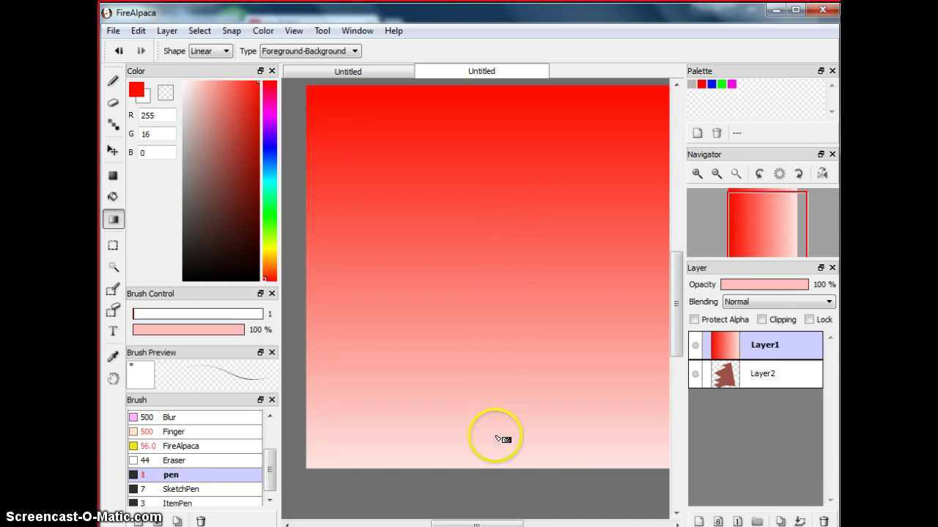
{"action": "left_click_drag", "start_coordinate": [494, 170], "coordinate": [494, 169]}
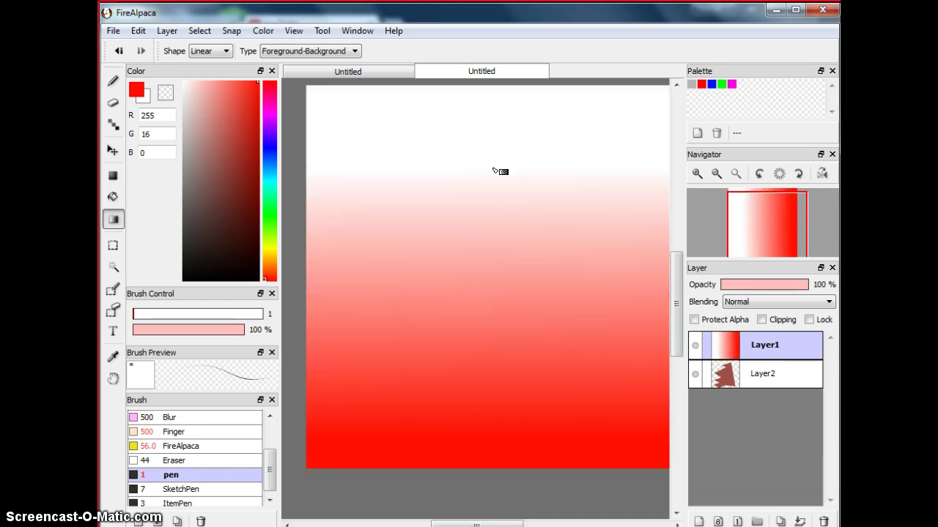
{"action": "left_click", "coordinate": [696, 172]}
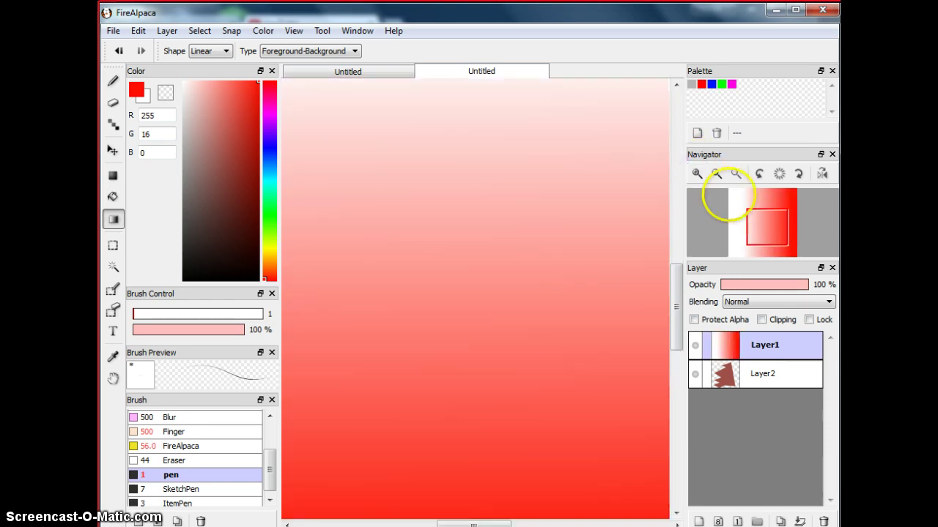
{"action": "left_click_drag", "start_coordinate": [765, 235], "coordinate": [772, 214]}
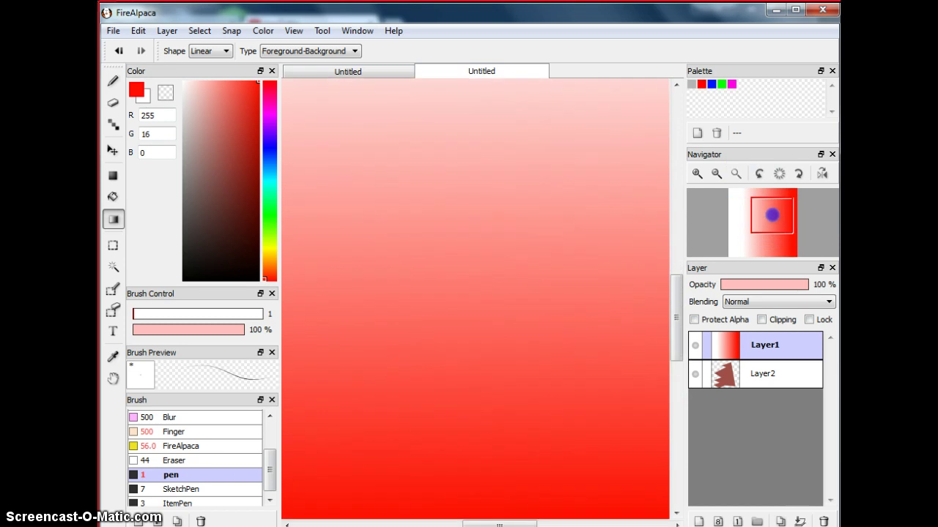
Fit the canvas in view and select a square area in the middle of the canvas.
{"action": "left_click", "coordinate": [736, 173]}
{"action": "left_click", "coordinate": [113, 245]}
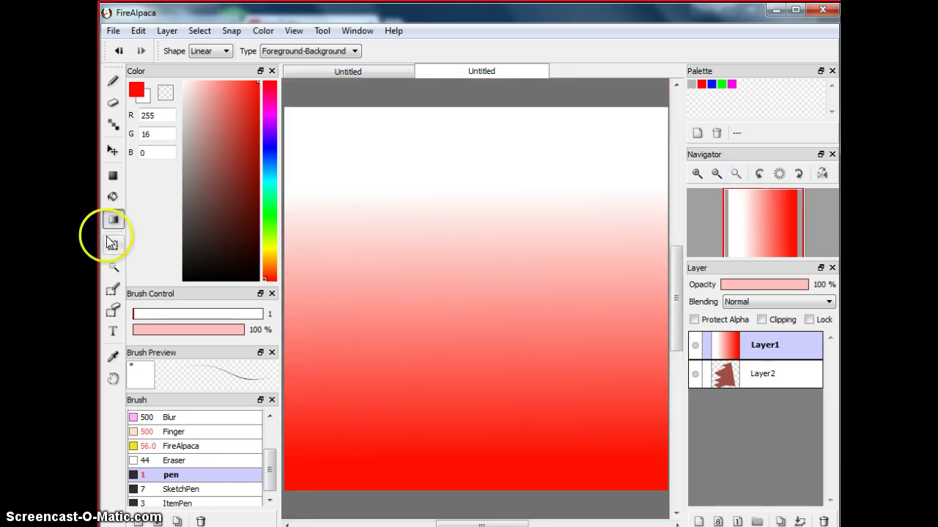
{"action": "left_click", "coordinate": [443, 322]}
{"action": "left_click_drag", "start_coordinate": [448, 227], "coordinate": [532, 314]}
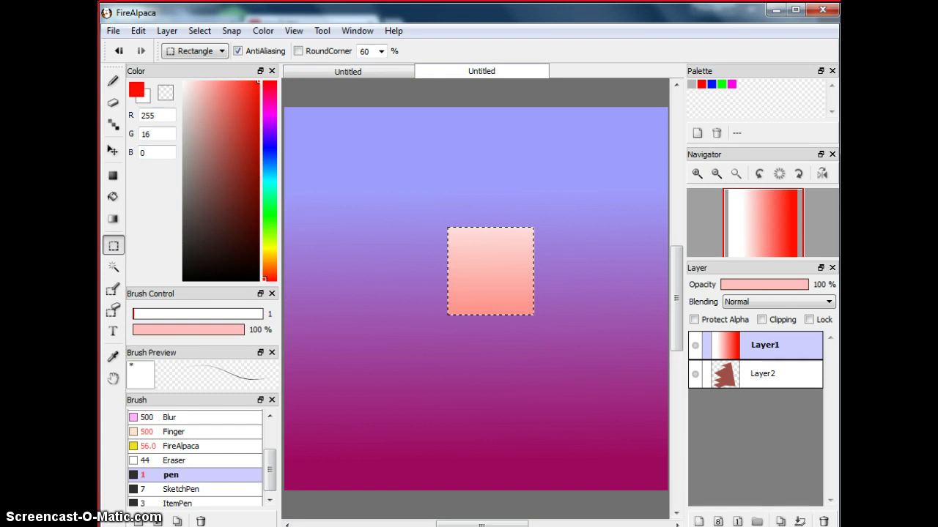
Scribble red pen strokes inside the square selection.
{"action": "left_click", "coordinate": [113, 81]}
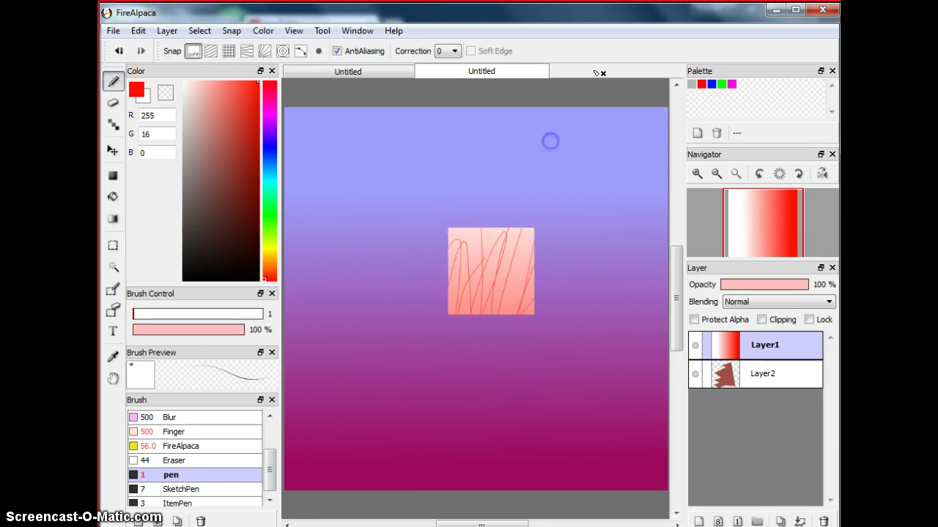
{"action": "mouse_move", "coordinate": [501, 259]}
{"action": "left_mouse_down"}
{"action": "mouse_move", "coordinate": [552, 246]}
{"action": "mouse_move", "coordinate": [533, 262]}
{"action": "left_mouse_up"}
{"action": "left_click", "coordinate": [256, 211]}
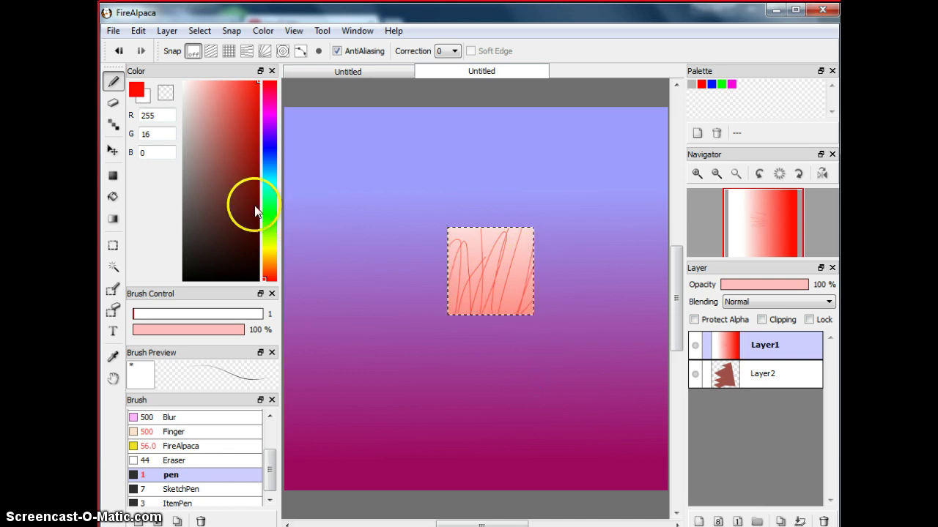
{"action": "left_click", "coordinate": [113, 150]}
Drag the scribbled square down toward the canvas bottom, then select a thin strip and clear it.
{"action": "left_click", "coordinate": [515, 267]}
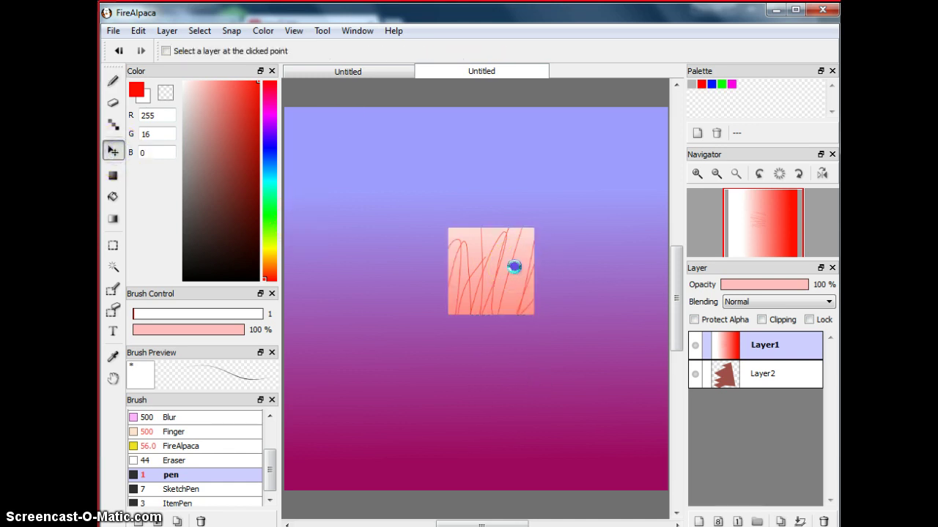
{"action": "mouse_move", "coordinate": [514, 267]}
{"action": "left_mouse_down"}
{"action": "mouse_move", "coordinate": [486, 483]}
{"action": "mouse_move", "coordinate": [510, 412]}
{"action": "left_mouse_up"}
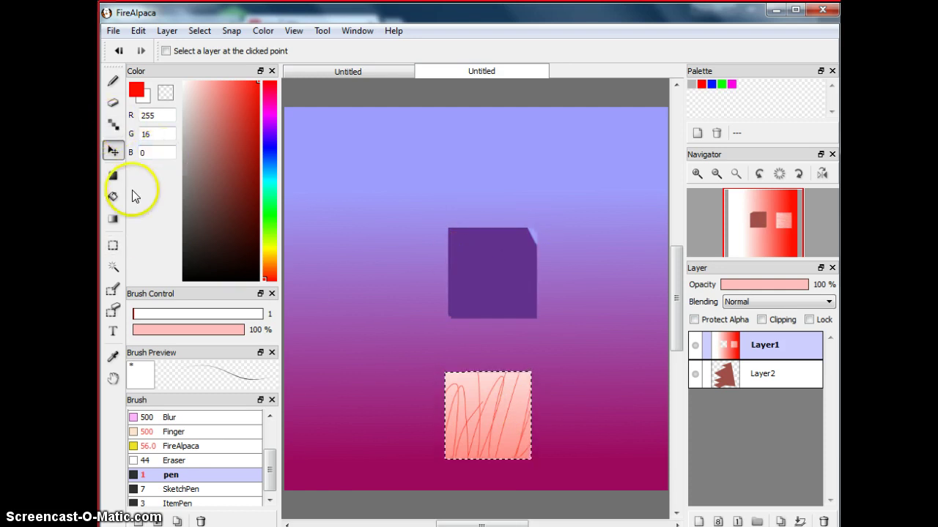
{"action": "left_click", "coordinate": [113, 246]}
{"action": "left_click_drag", "start_coordinate": [432, 251], "coordinate": [551, 263]}
{"action": "left_click", "coordinate": [638, 272]}
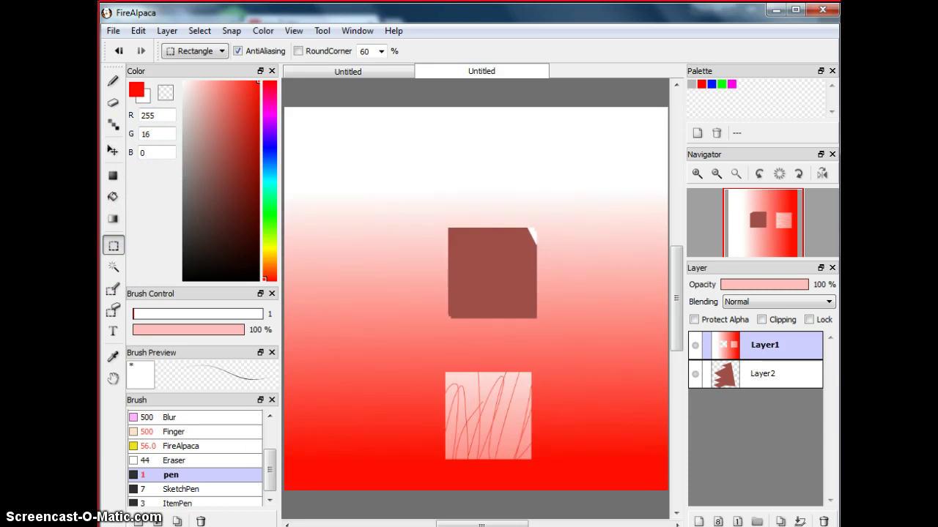
{"action": "left_click", "coordinate": [112, 82]}
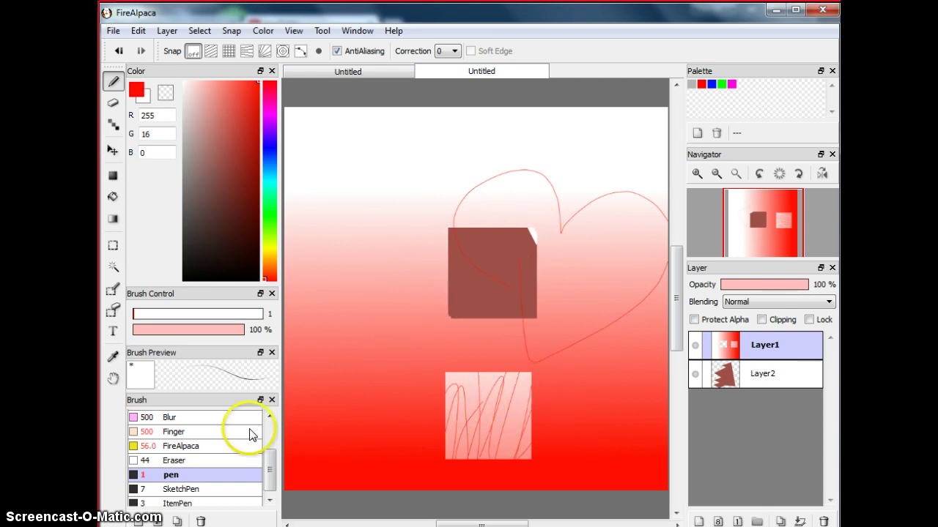
Try a Magic Wand colour selection, then paint freehand selection strokes across the upper canvas.
{"action": "left_click", "coordinate": [113, 266]}
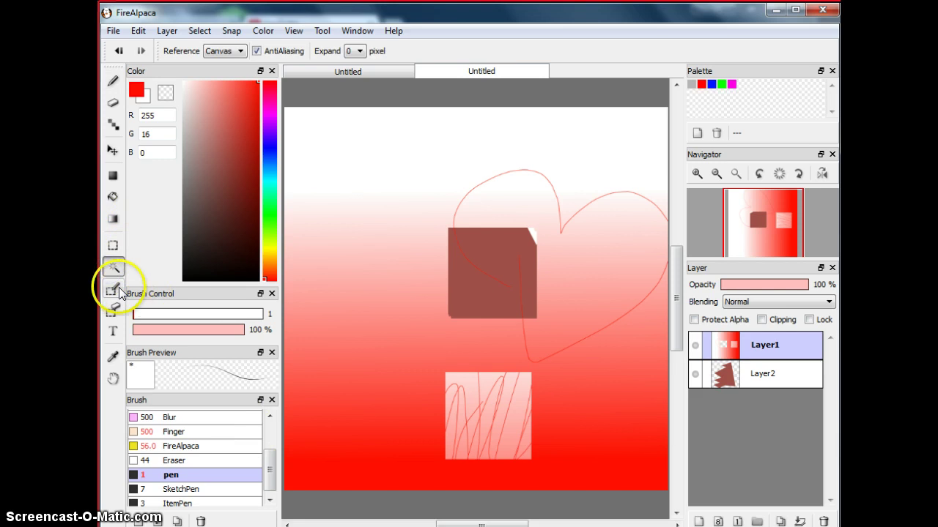
{"action": "left_click", "coordinate": [437, 205]}
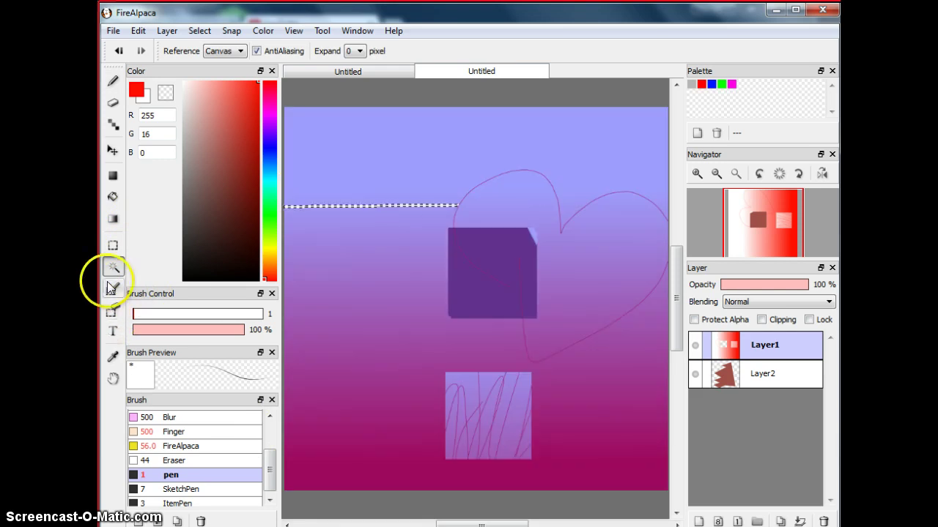
{"action": "left_click", "coordinate": [113, 289]}
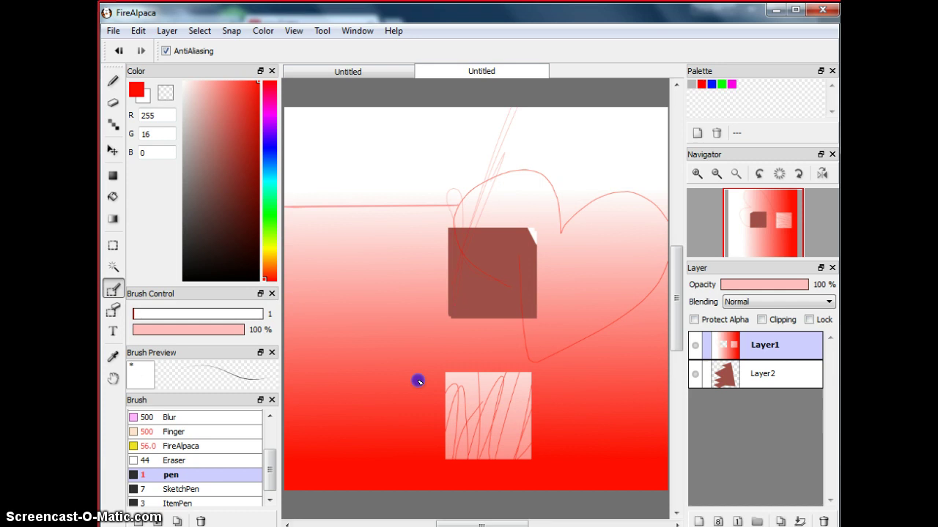
{"action": "left_click", "coordinate": [463, 192]}
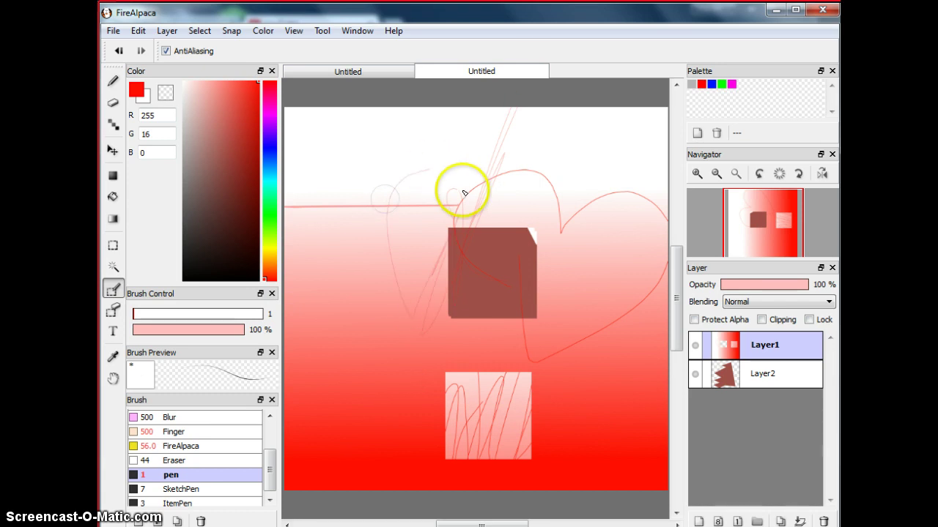
{"action": "left_click", "coordinate": [112, 356]}
{"action": "left_click", "coordinate": [456, 203]}
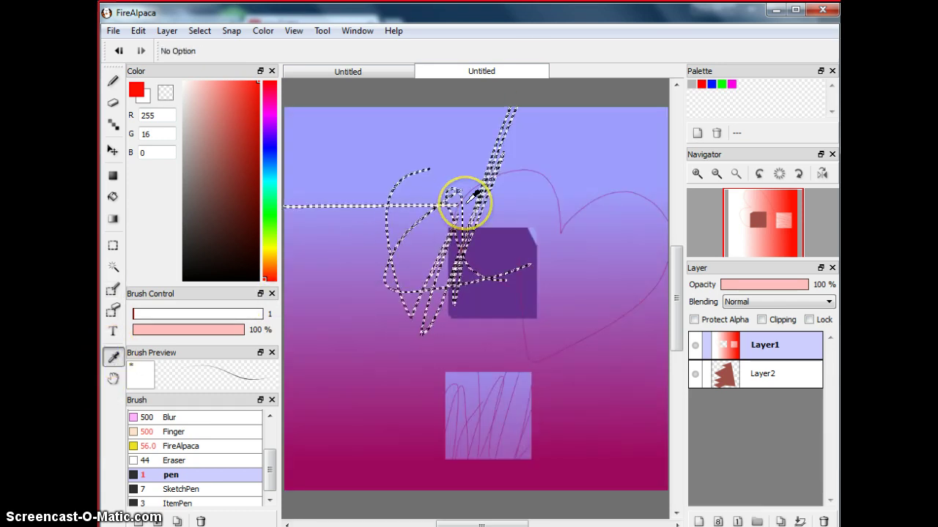
Add a small pen mark inside the selection, then deselect with Ctrl+D.
{"action": "left_click", "coordinate": [113, 81]}
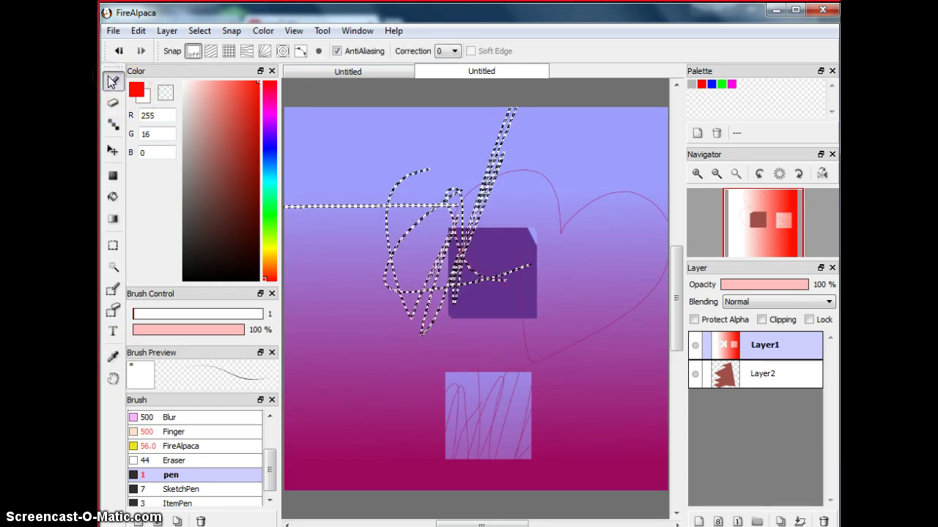
{"action": "left_click", "coordinate": [398, 201]}
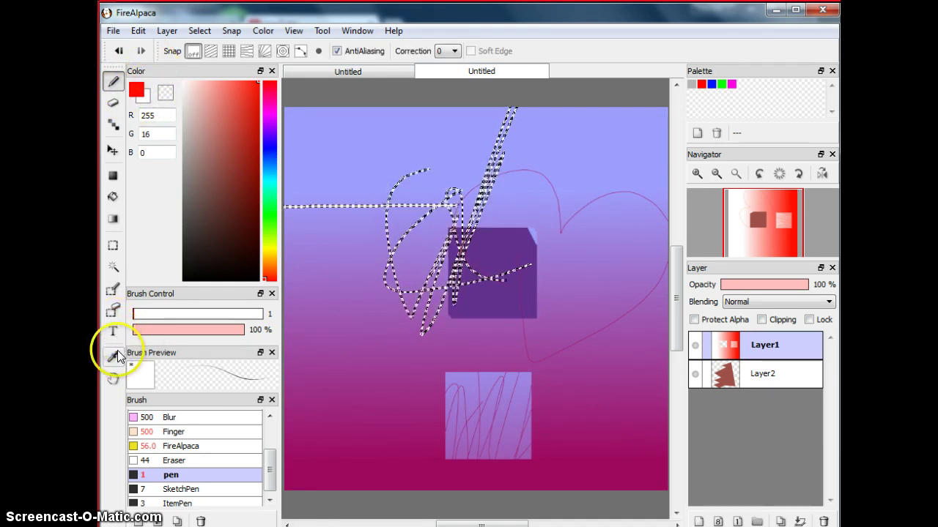
{"action": "key", "text": "ctrl+d"}
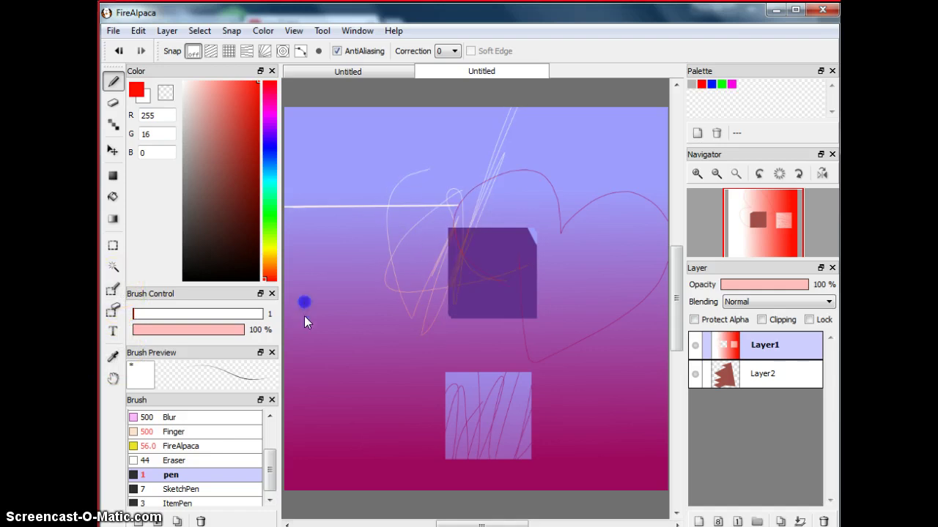
{"action": "left_click", "coordinate": [113, 291]}
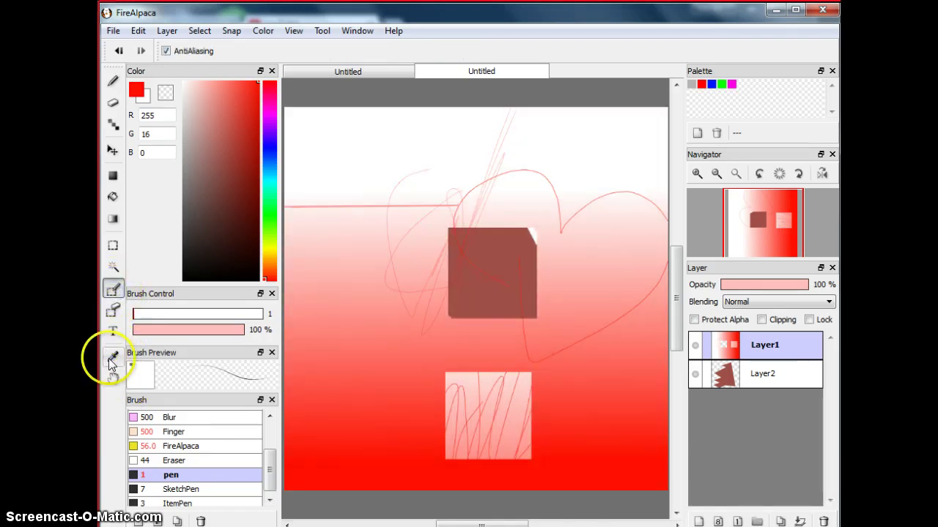
{"action": "left_click", "coordinate": [113, 357]}
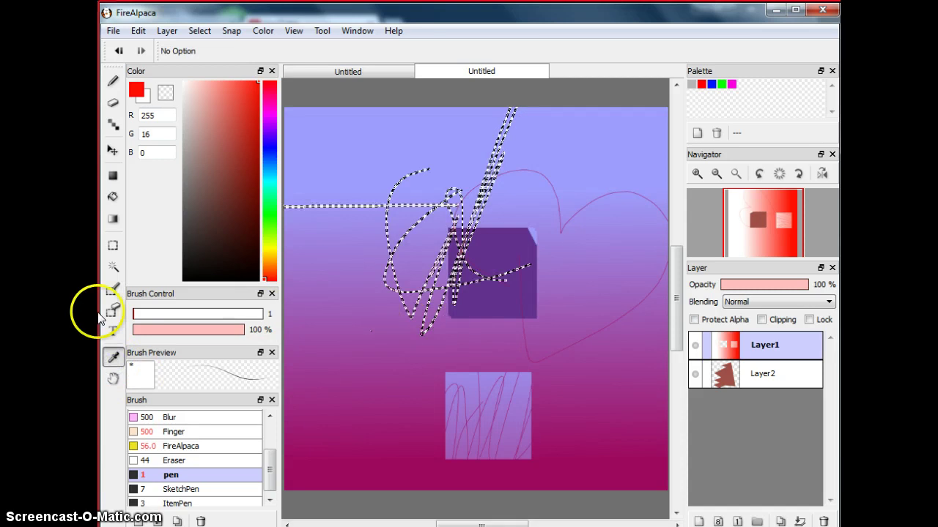
{"action": "left_click", "coordinate": [121, 81]}
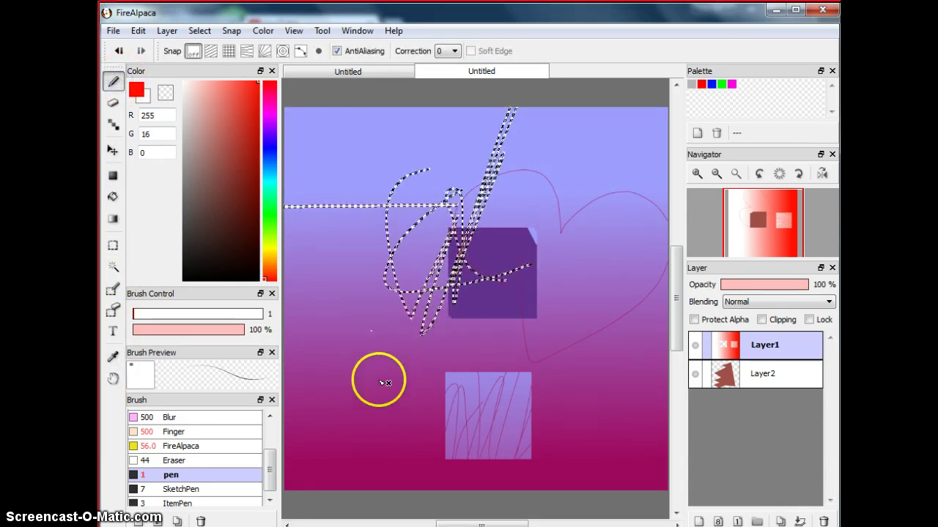
{"action": "left_click", "coordinate": [113, 357]}
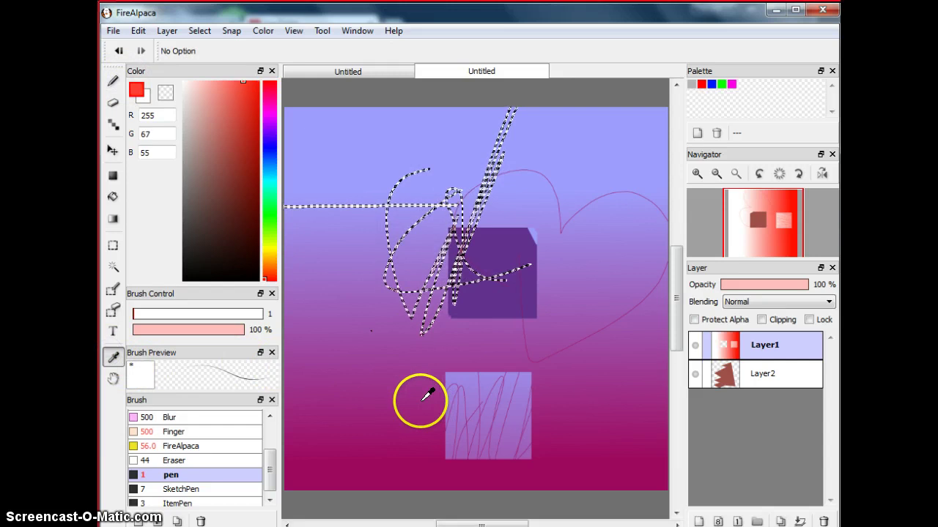
{"action": "left_click", "coordinate": [410, 452]}
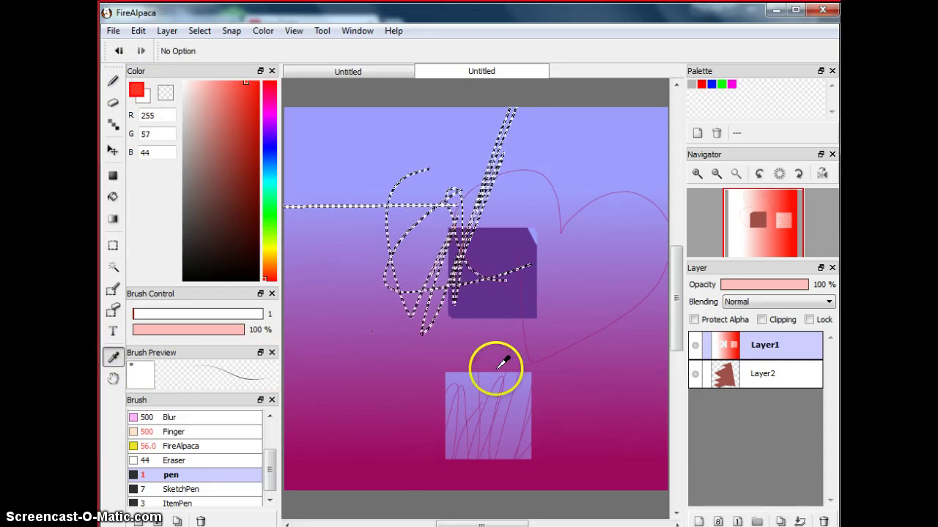
{"action": "left_click", "coordinate": [636, 345]}
{"action": "left_click", "coordinate": [594, 414]}
{"action": "left_click", "coordinate": [476, 231]}
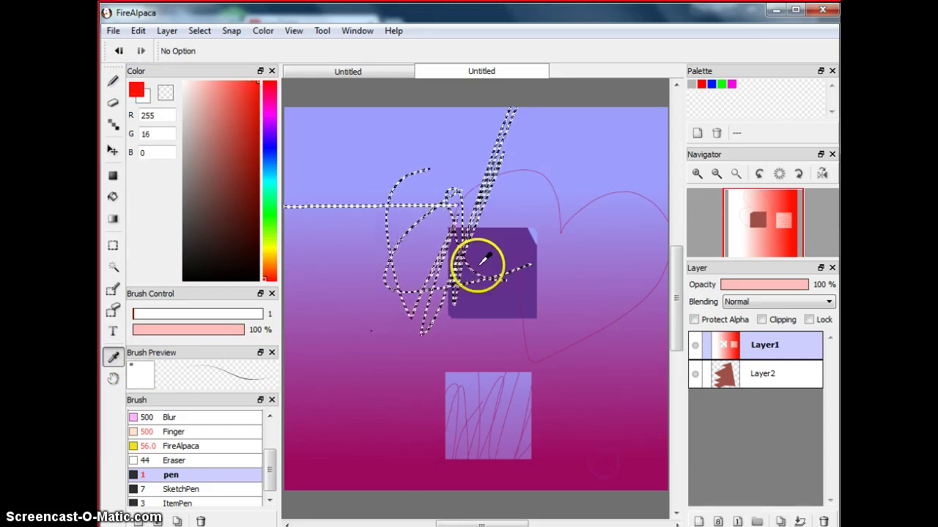
{"action": "left_click", "coordinate": [297, 384]}
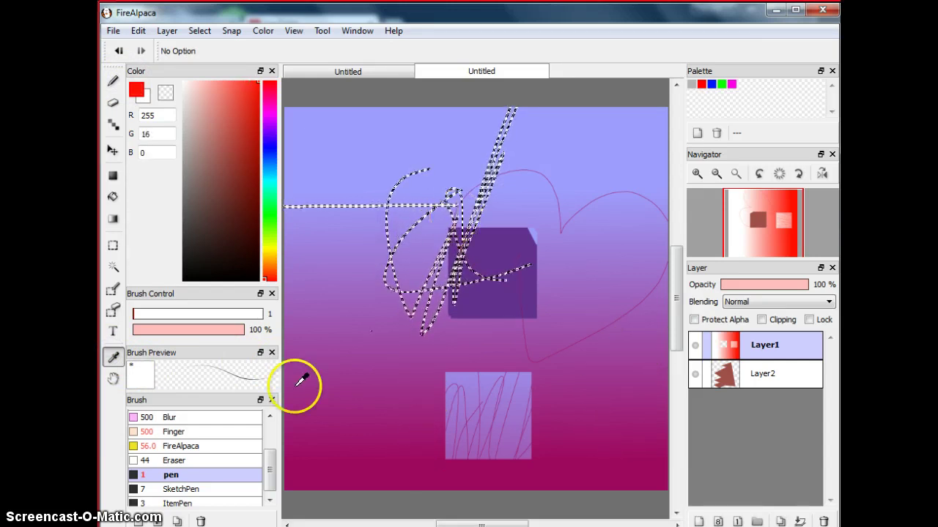
Undo a stray Text tool click to restore the scribbled selection.
{"action": "left_click", "coordinate": [113, 331]}
{"action": "left_click", "coordinate": [354, 364]}
{"action": "key", "text": "ctrl+z"}
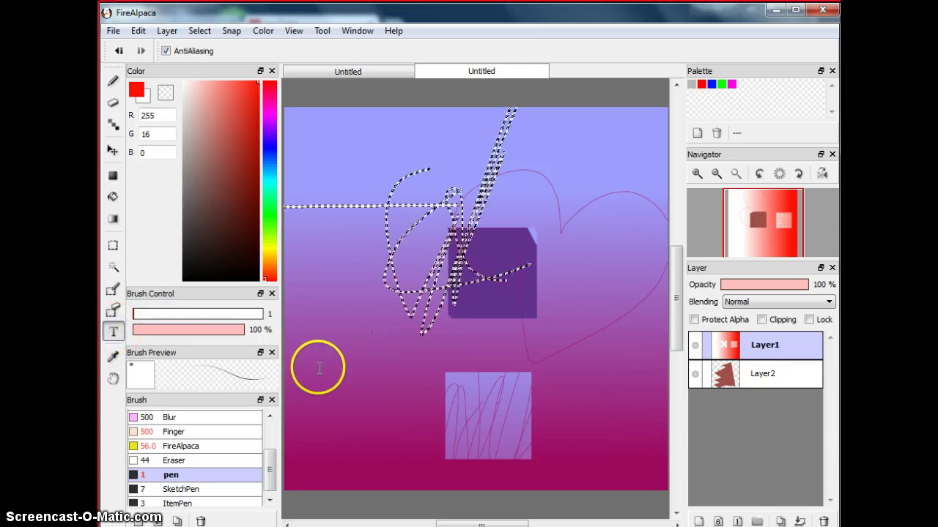
Pan the canvas view up and to the right with the Hand tool.
{"action": "left_click", "coordinate": [114, 378]}
{"action": "left_click", "coordinate": [498, 277]}
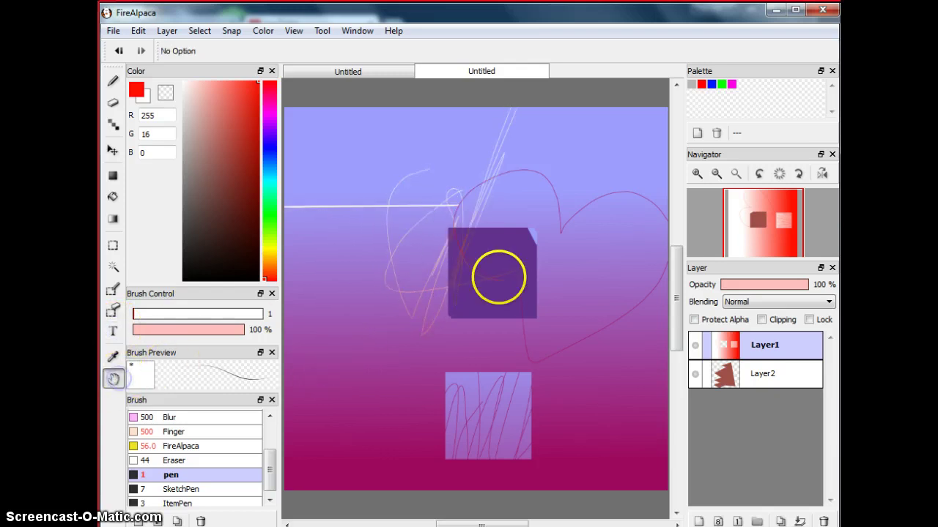
{"action": "mouse_move", "coordinate": [378, 369]}
{"action": "left_mouse_down"}
{"action": "mouse_move", "coordinate": [435, 318]}
{"action": "mouse_move", "coordinate": [561, 287]}
{"action": "mouse_move", "coordinate": [303, 333]}
{"action": "mouse_move", "coordinate": [498, 194]}
{"action": "mouse_move", "coordinate": [527, 245]}
{"action": "left_mouse_up"}
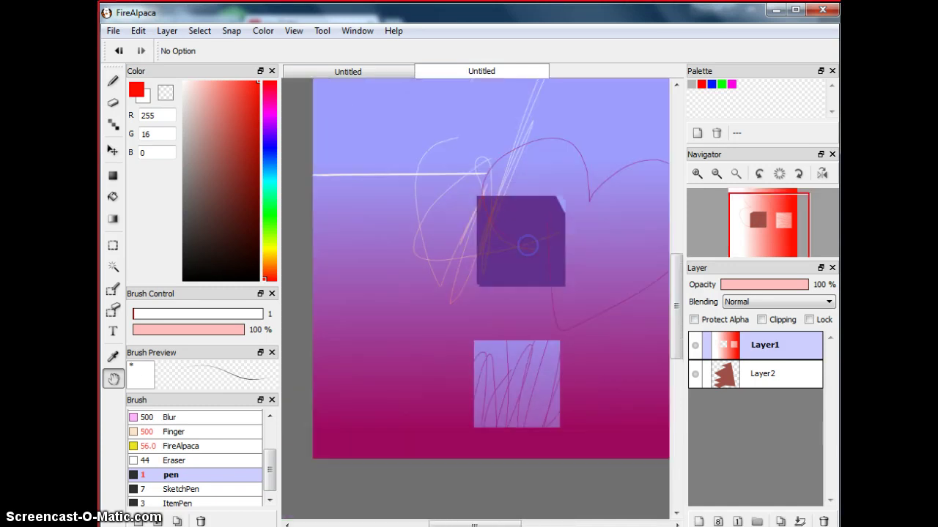
{"action": "left_click", "coordinate": [404, 496]}
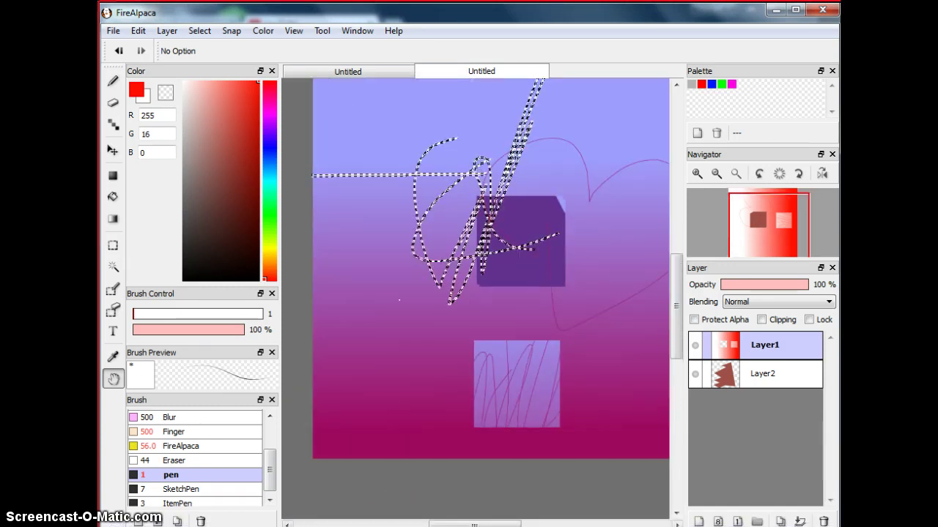